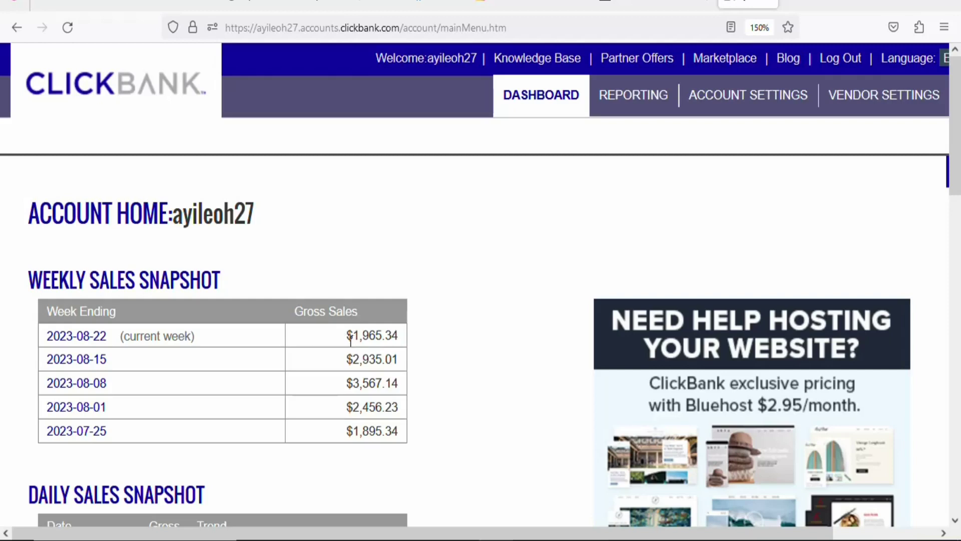
- Review the weekly gross for 2023-08-01 and the Aug 16–17 daily gross amounts in ClickBank's sales snapshots
drag(347, 406, 392, 406)
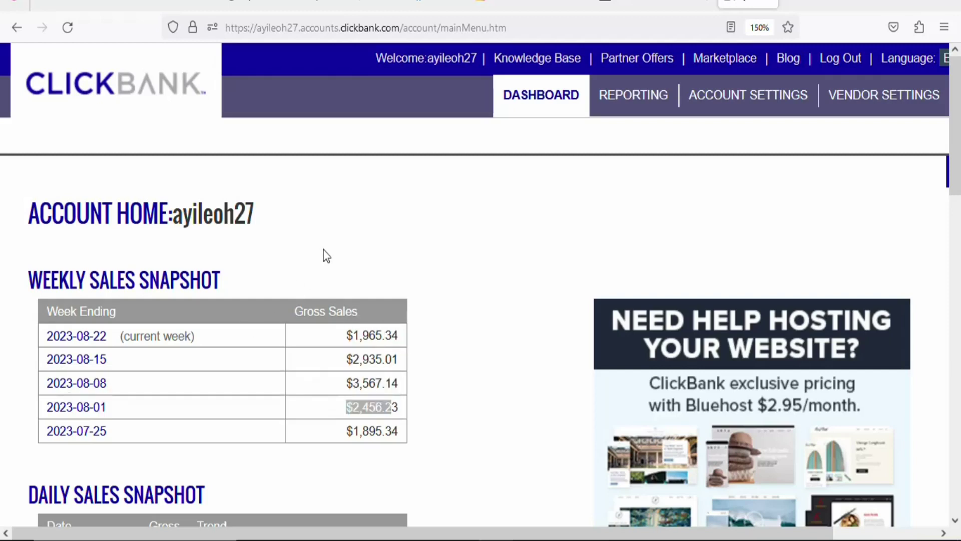
click(234, 402)
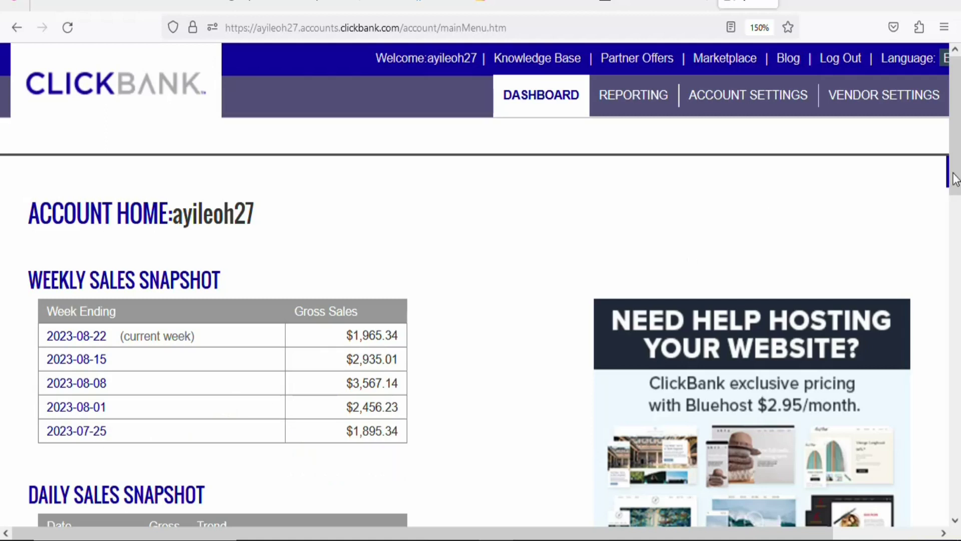
drag(955, 179, 957, 222)
drag(144, 359, 163, 473)
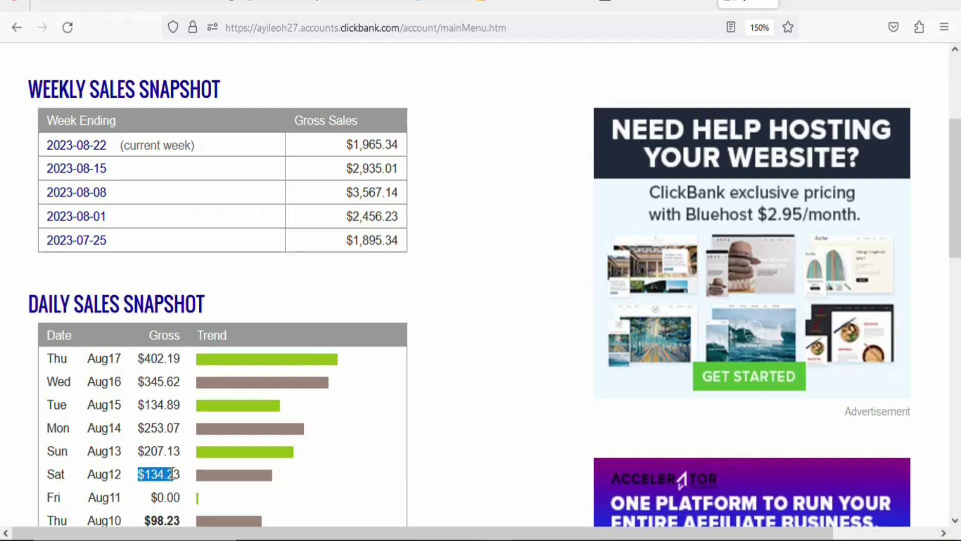
drag(145, 383, 172, 383)
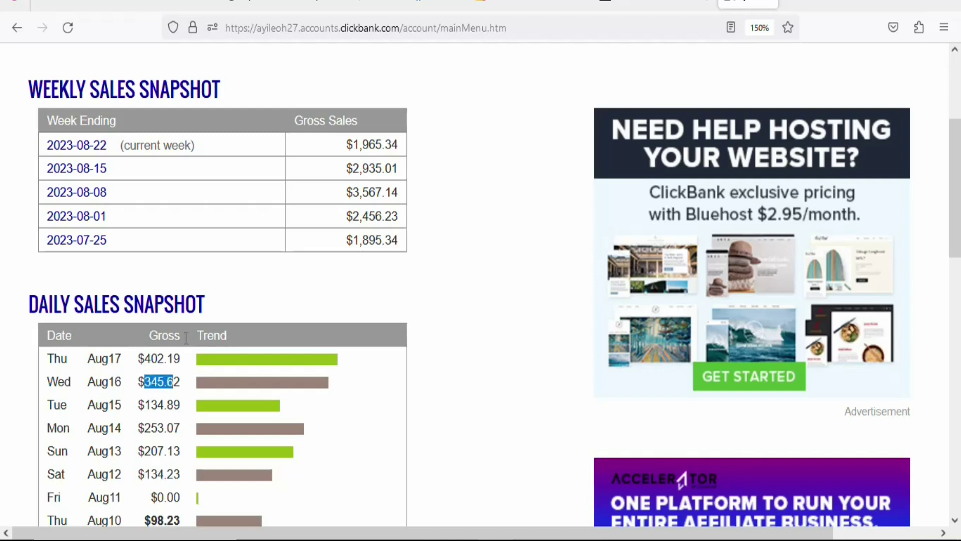
click(307, 195)
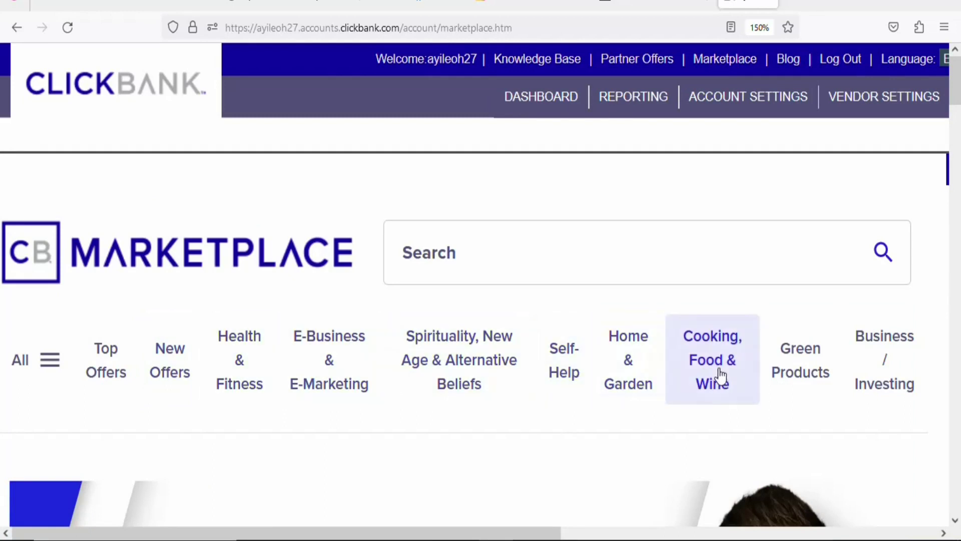
- Show all 183 E-Business & E-Marketing offers from the Marketplace category list
click(50, 360)
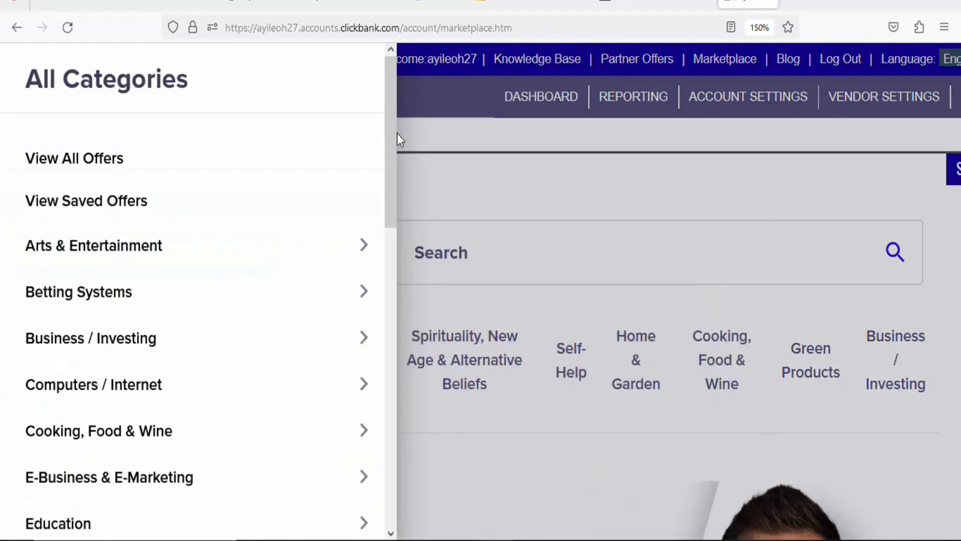
mouse_move(391, 131)
mouse_down()
mouse_move(395, 428)
mouse_move(392, 219)
mouse_up()
mouse_move(150, 227)
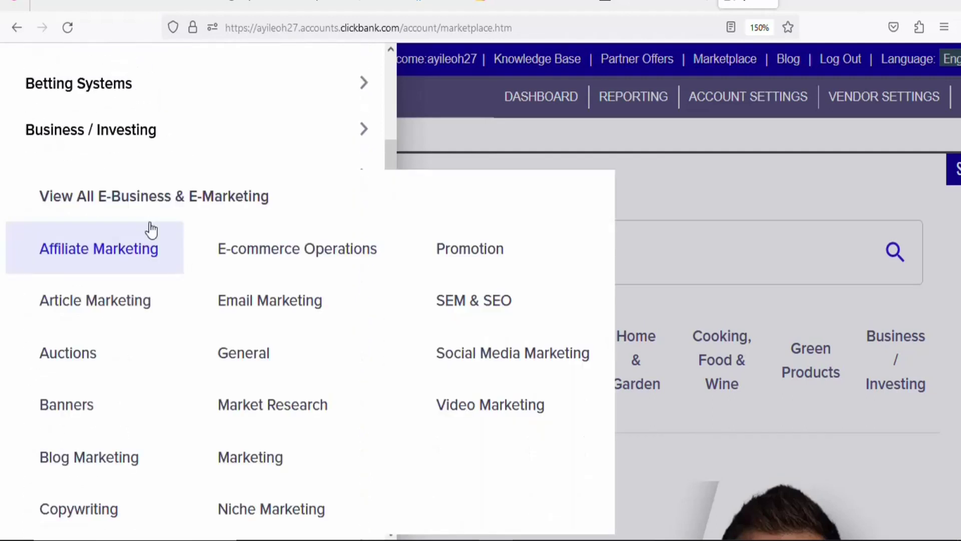
click(130, 208)
drag(958, 101, 874, 128)
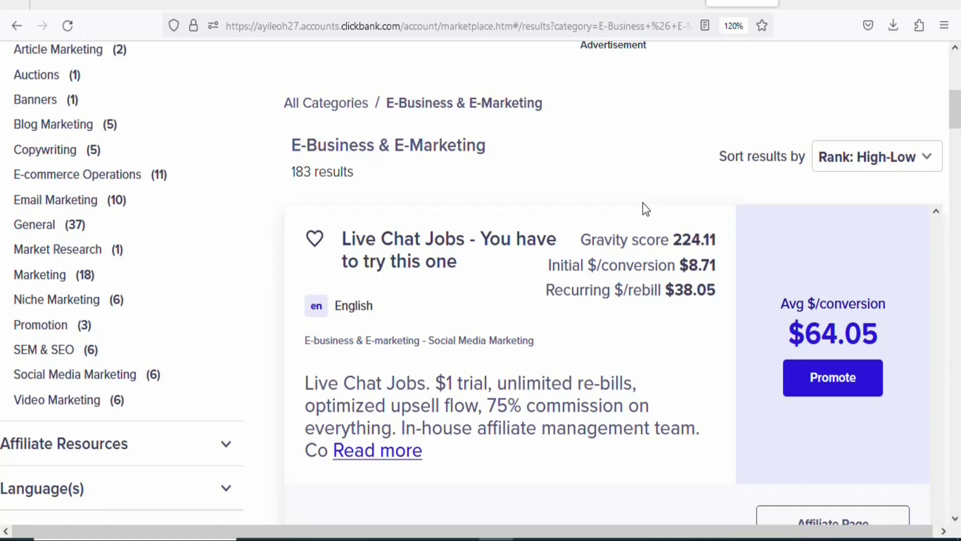
- Scroll the results down to Paid Online Writing Jobs ($135.39 average per conversion, 109.08 gravity)
mouse_move(676, 236)
mouse_move(816, 333)
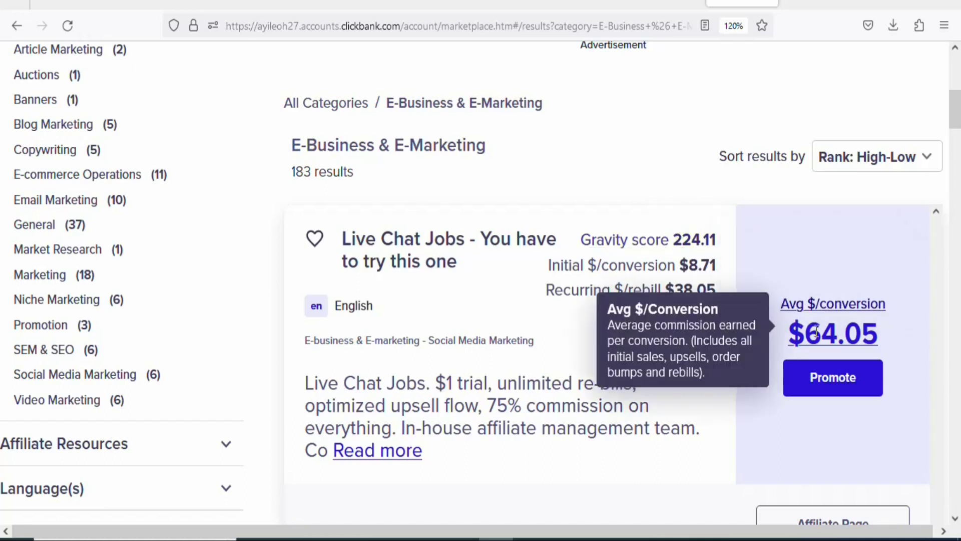
drag(809, 331, 886, 329)
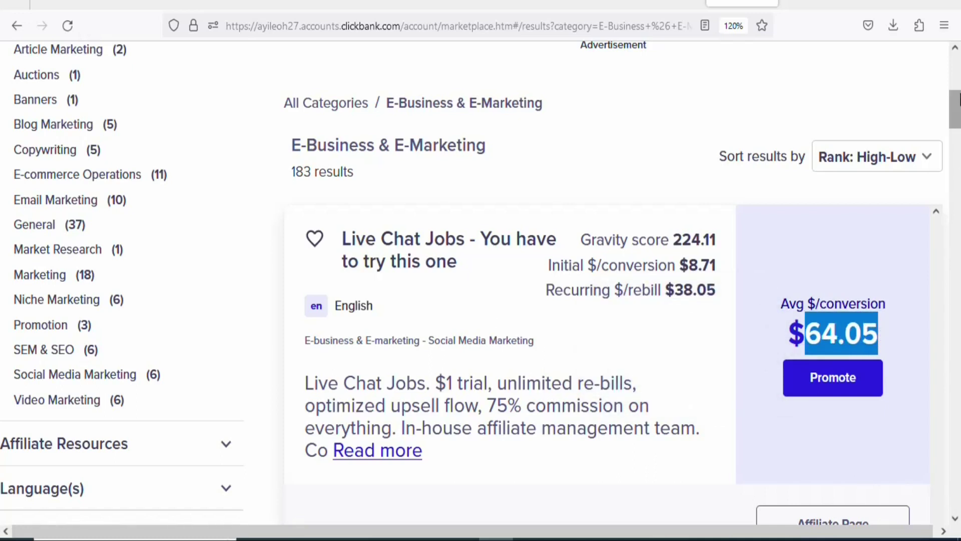
scroll(958, 148, down, 5)
scroll(958, 123, down, 4)
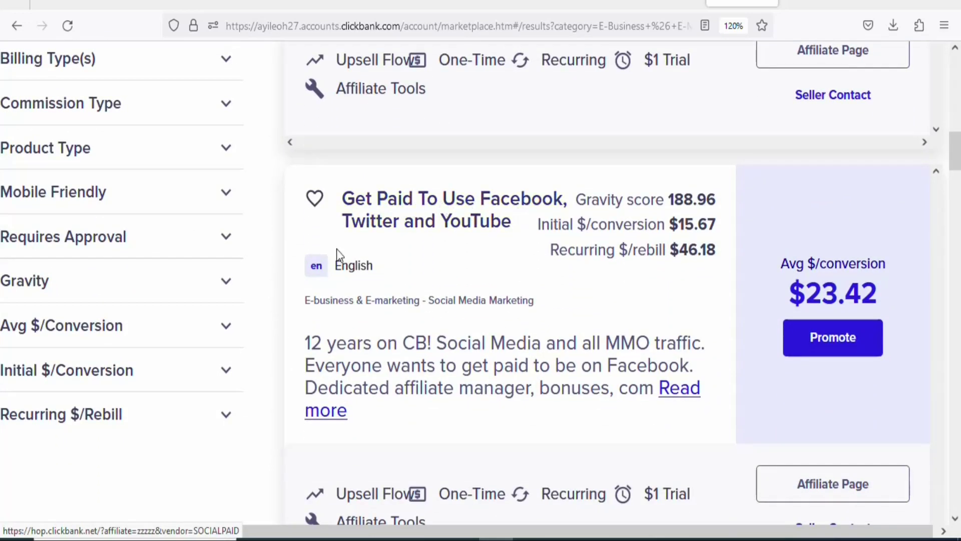
mouse_move(761, 313)
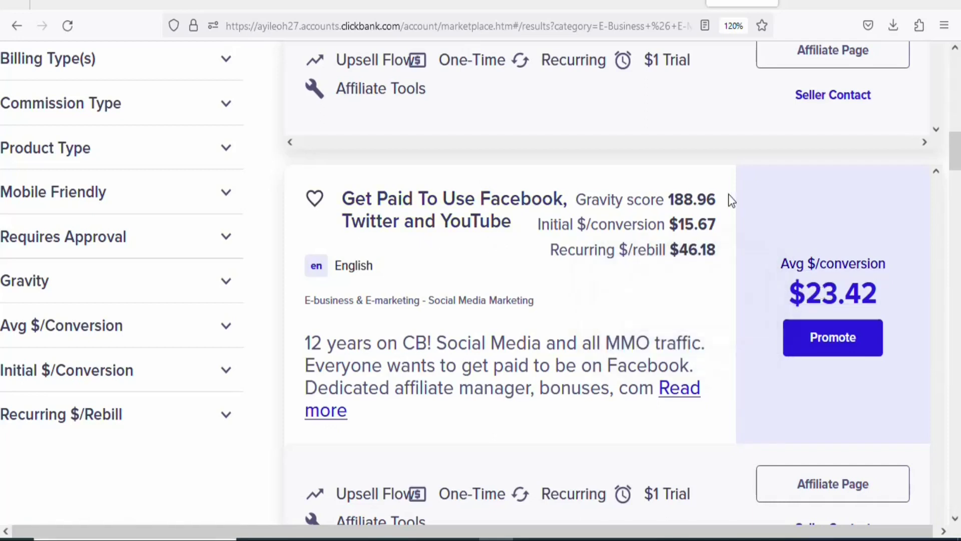
mouse_move(663, 269)
drag(958, 153, 957, 229)
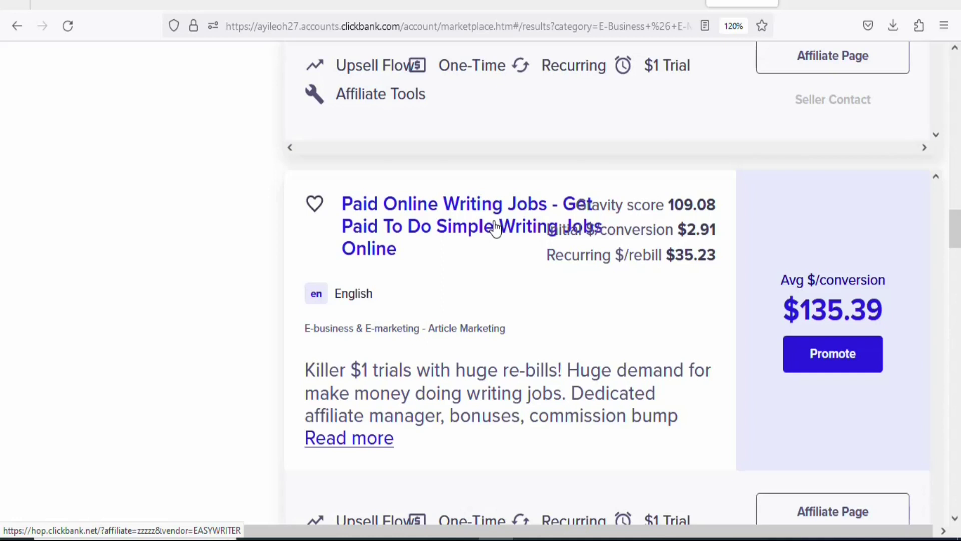
mouse_move(802, 308)
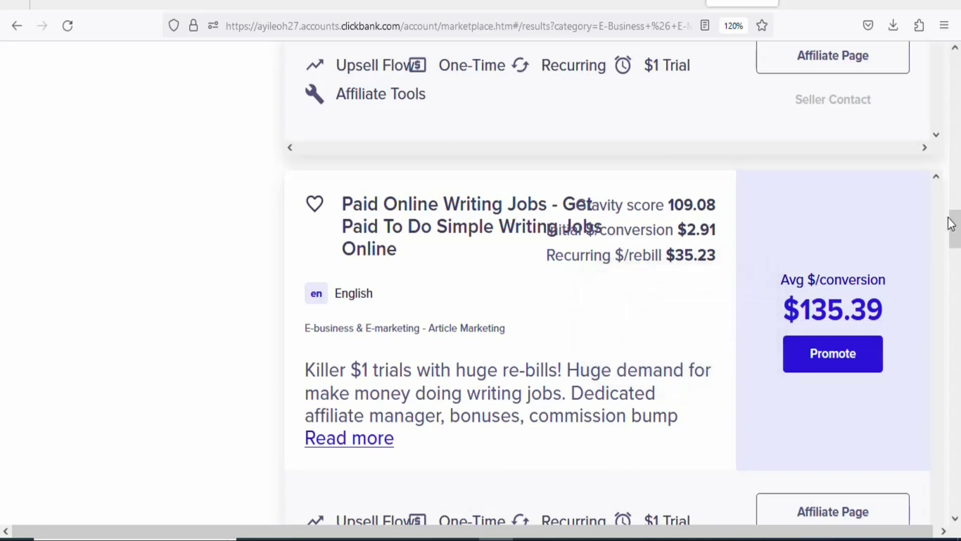
drag(952, 229, 956, 248)
- Open the Paid Online Writing Jobs affiliates page and bring up its FB Ad Images banners
click(812, 374)
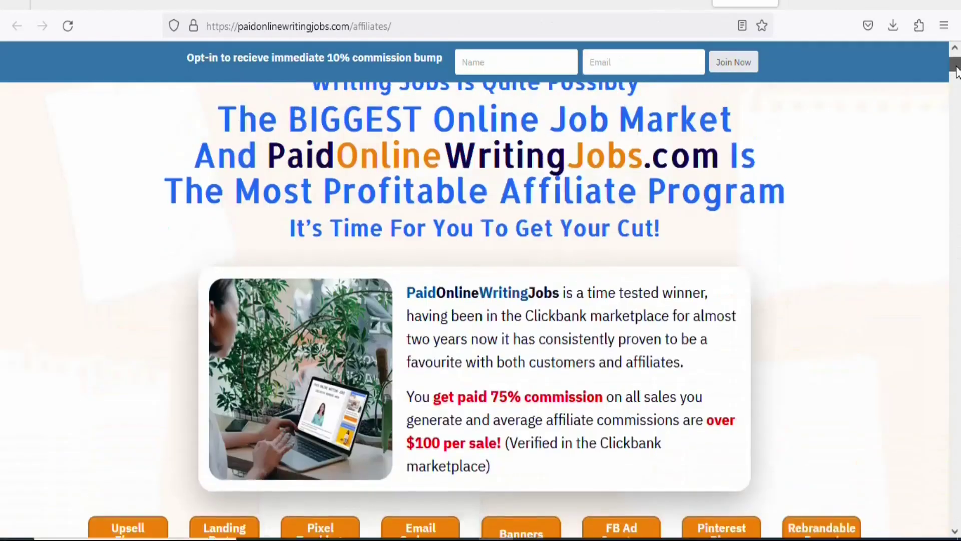
drag(957, 70, 956, 84)
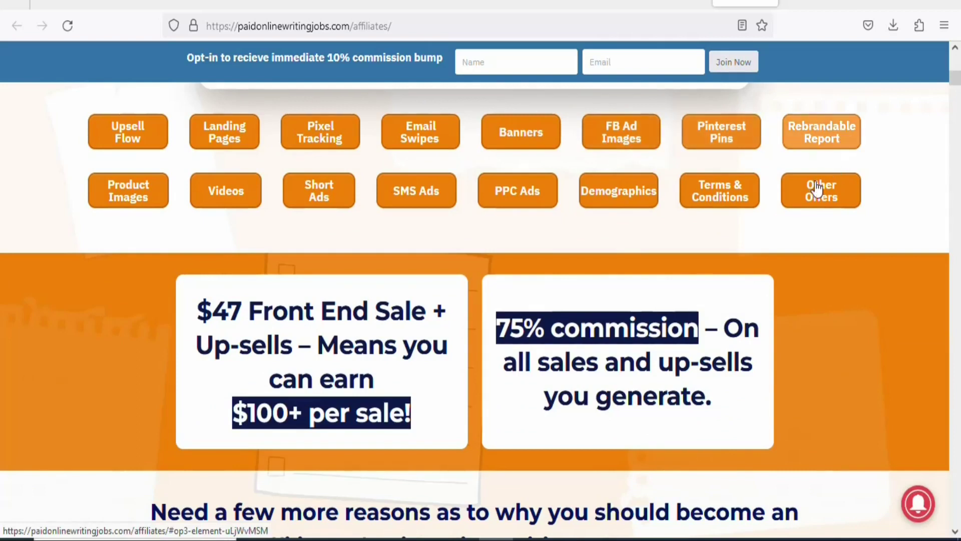
click(742, 191)
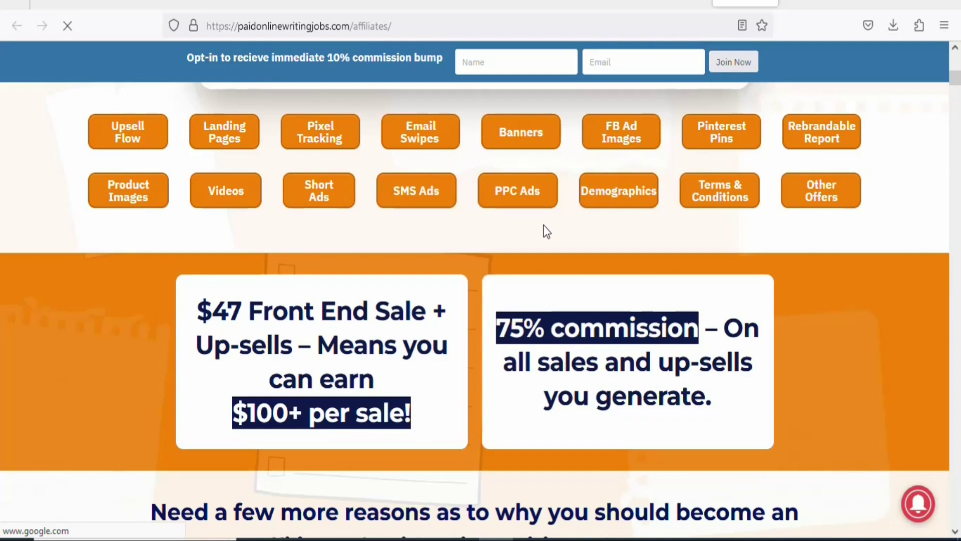
click(126, 197)
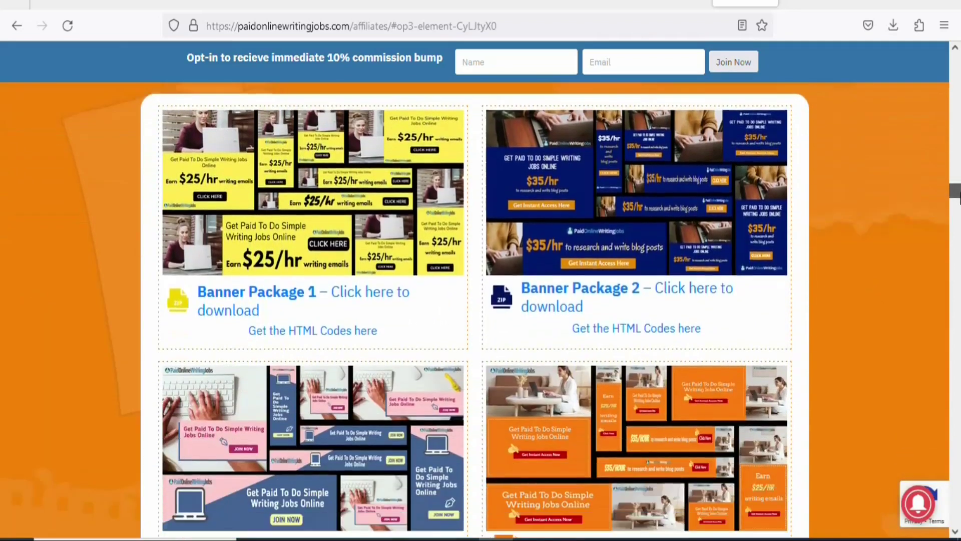
drag(959, 196, 959, 208)
drag(957, 210, 957, 241)
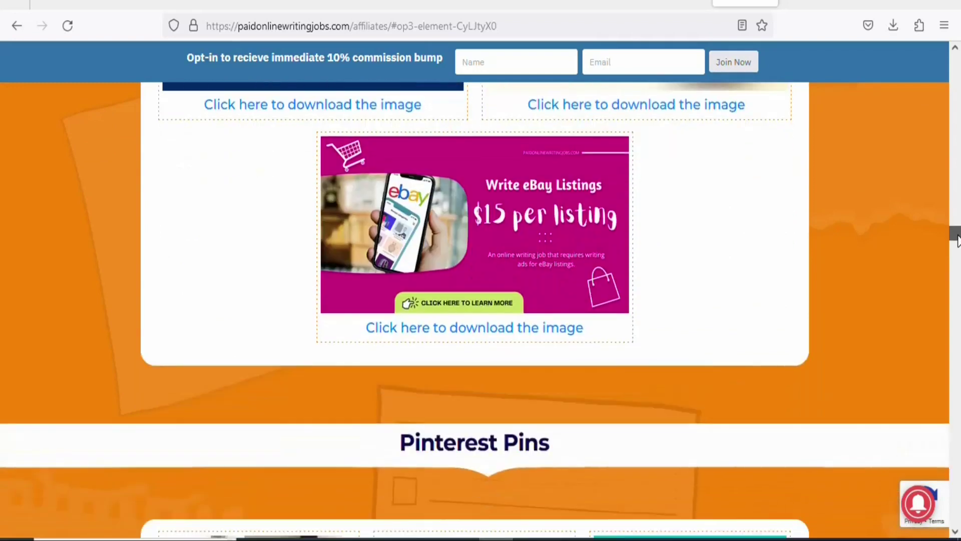
scroll(365, 297, up, 7)
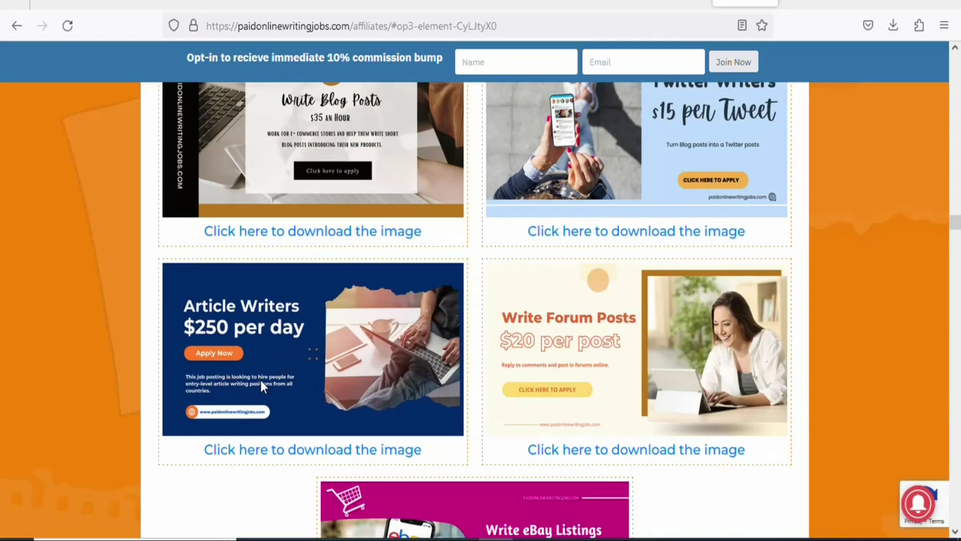
- Save the Article Writers $250 per day banner to Downloads as POWJ FB Ad image 2
click(253, 453)
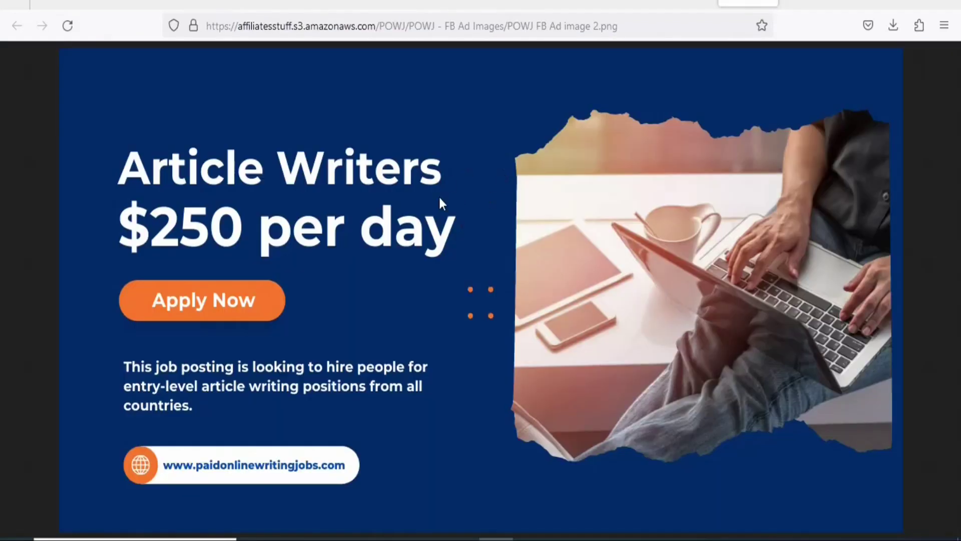
right_click(462, 244)
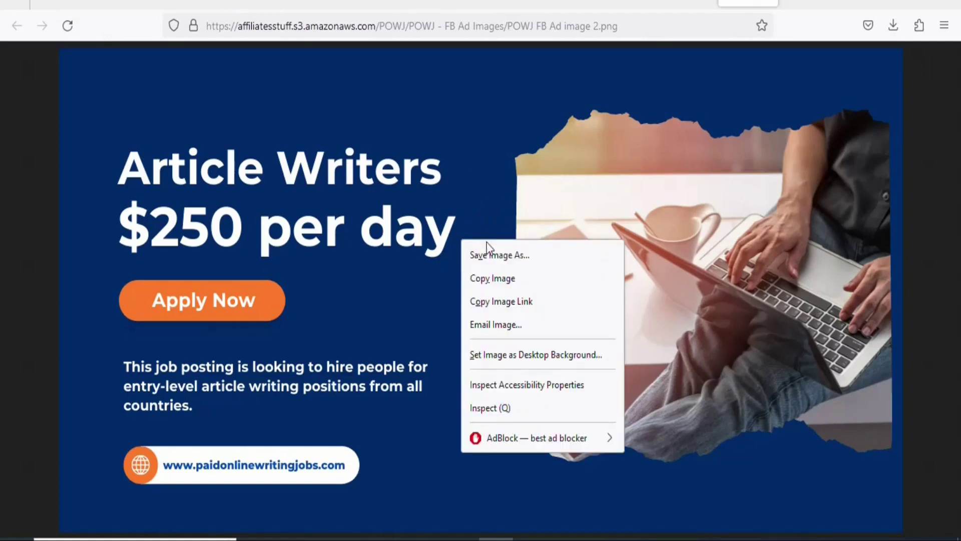
click(475, 256)
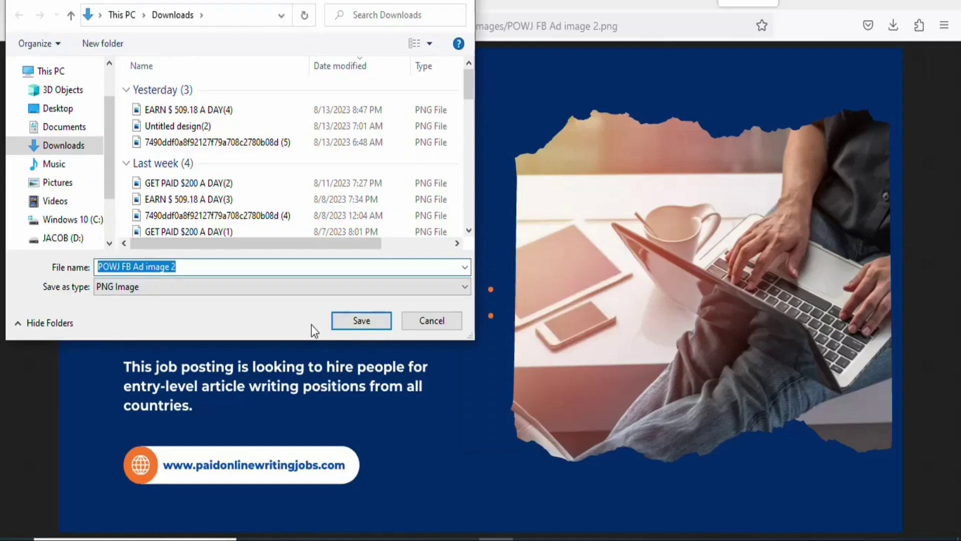
click(363, 323)
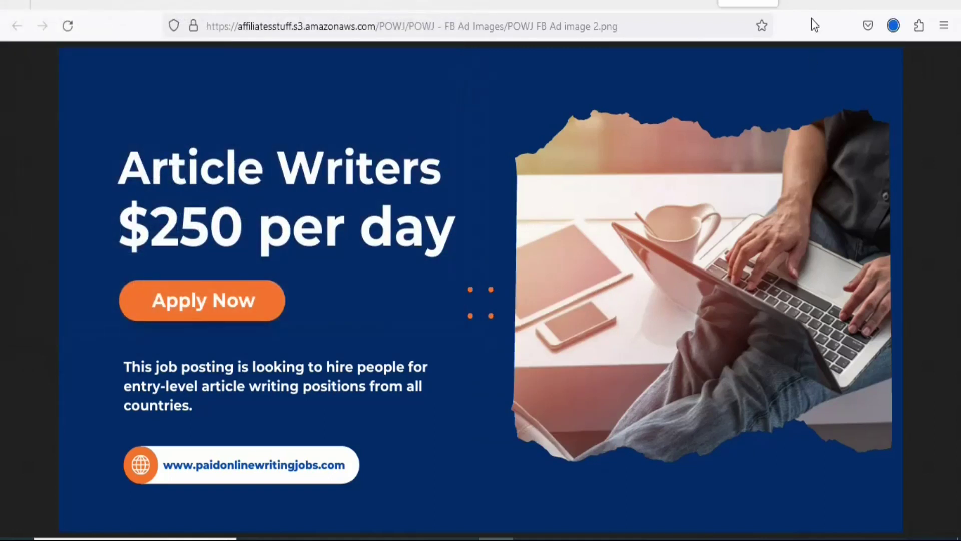
click(798, 5)
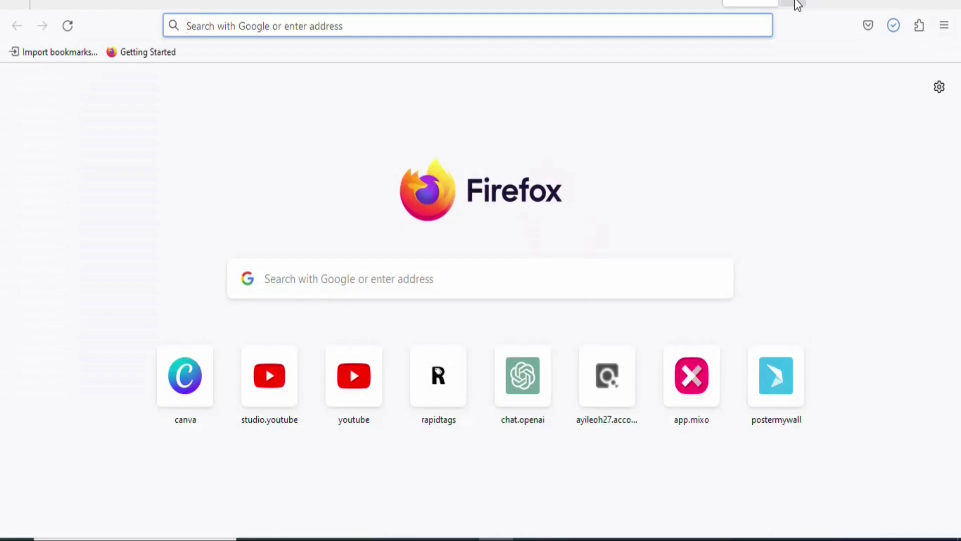
- Search the web for 'googlesites' and open the Google Sites sign-in start page
click(194, 33)
text(googl)
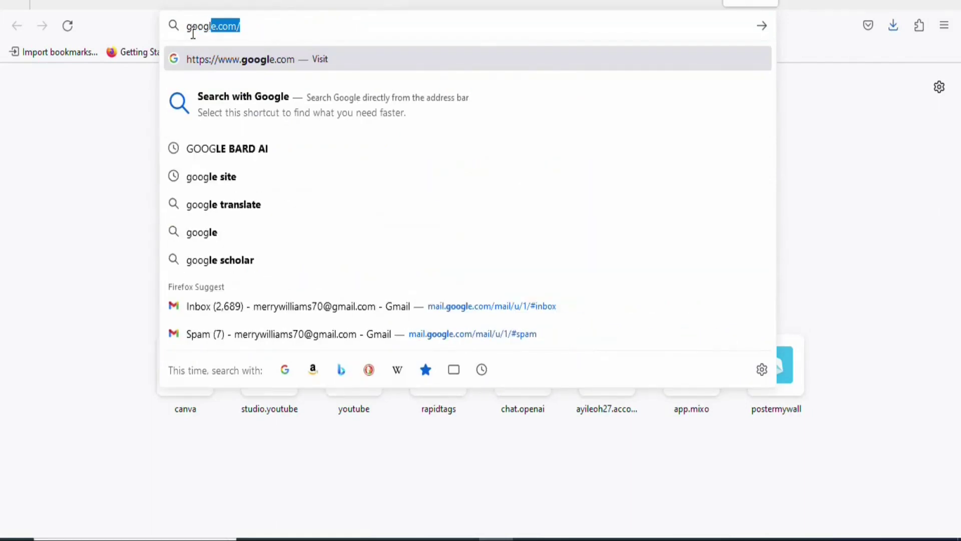
text(esites)
key(Return)
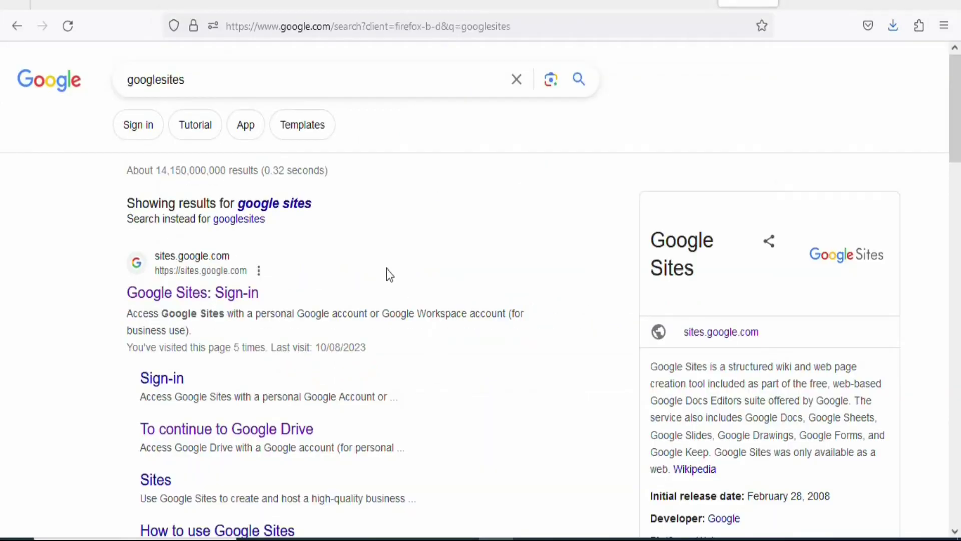
click(166, 295)
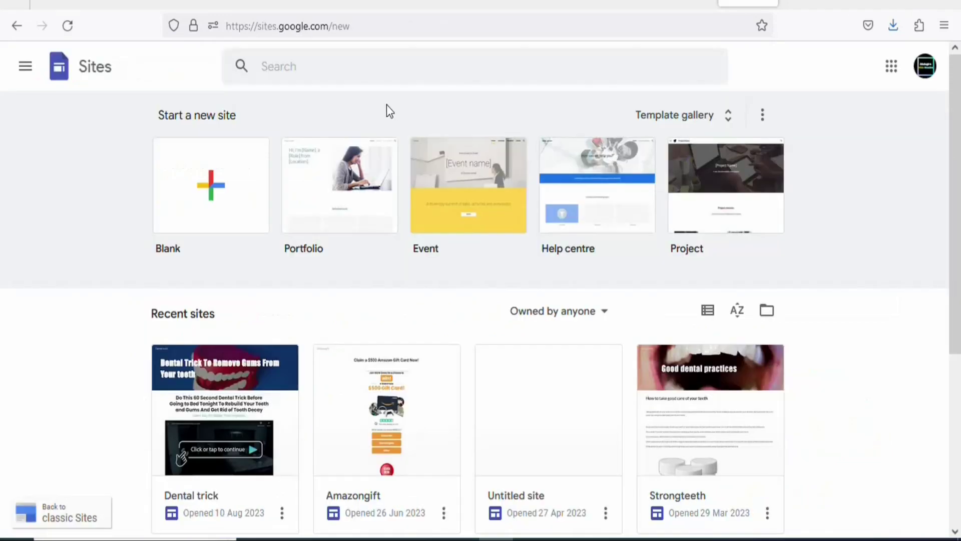
- Start a blank site, delete its header, name it 'Get paid', and add an empty text box
click(199, 189)
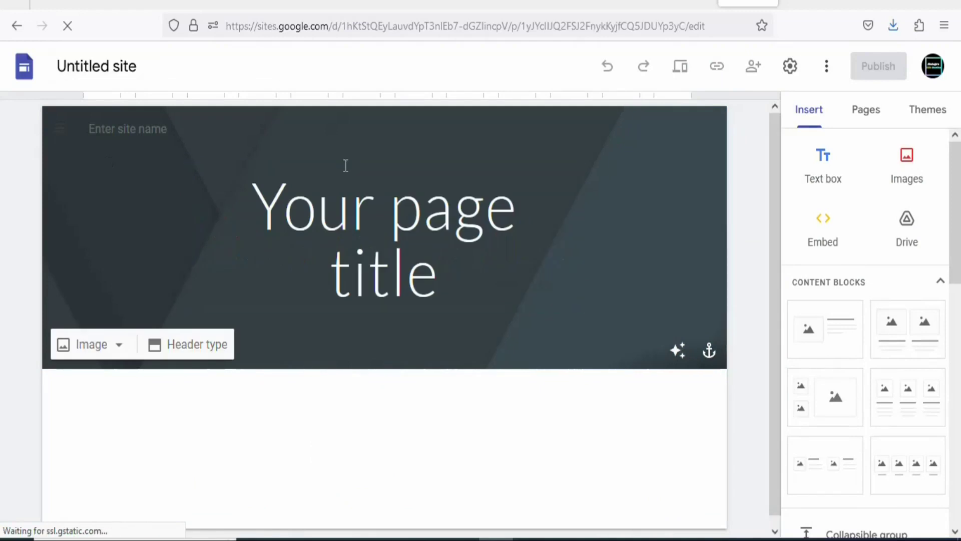
mouse_move(184, 193)
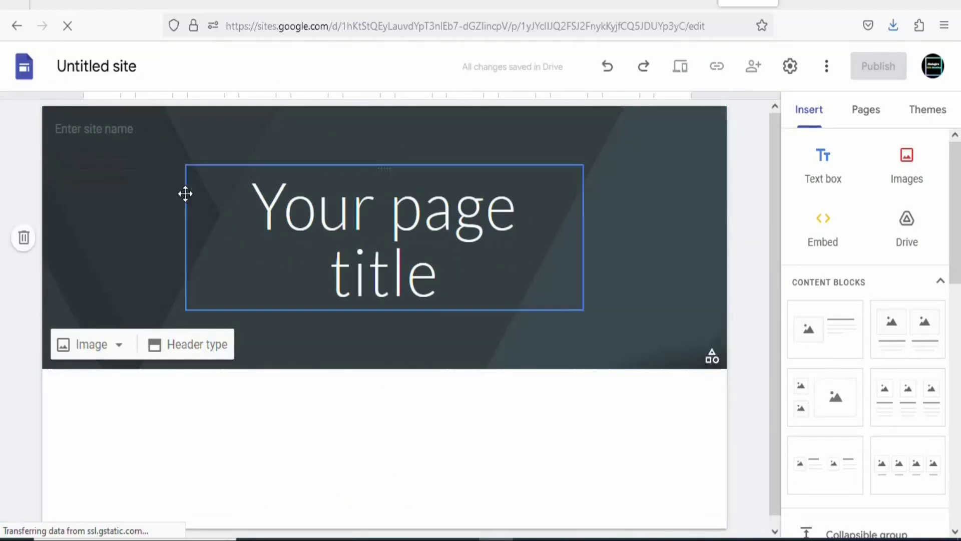
click(24, 238)
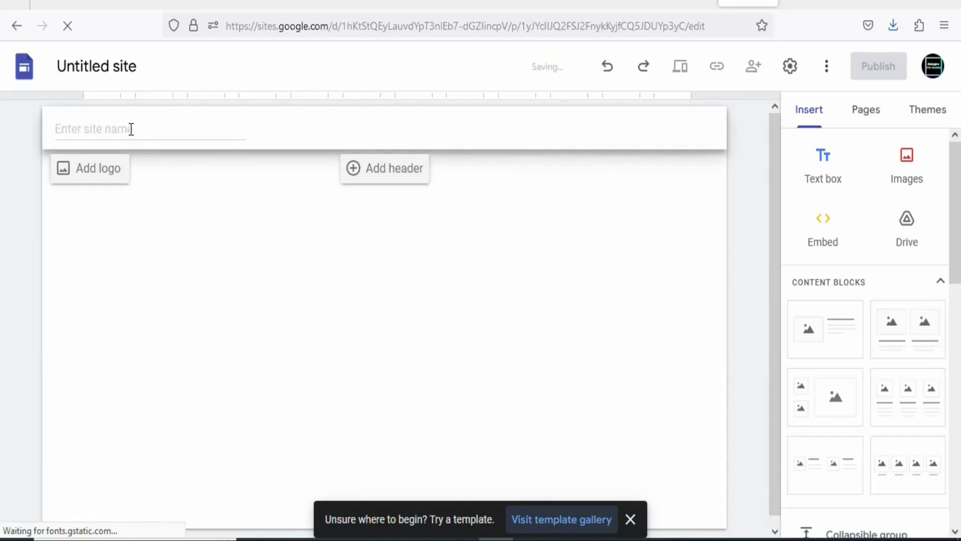
click(165, 127)
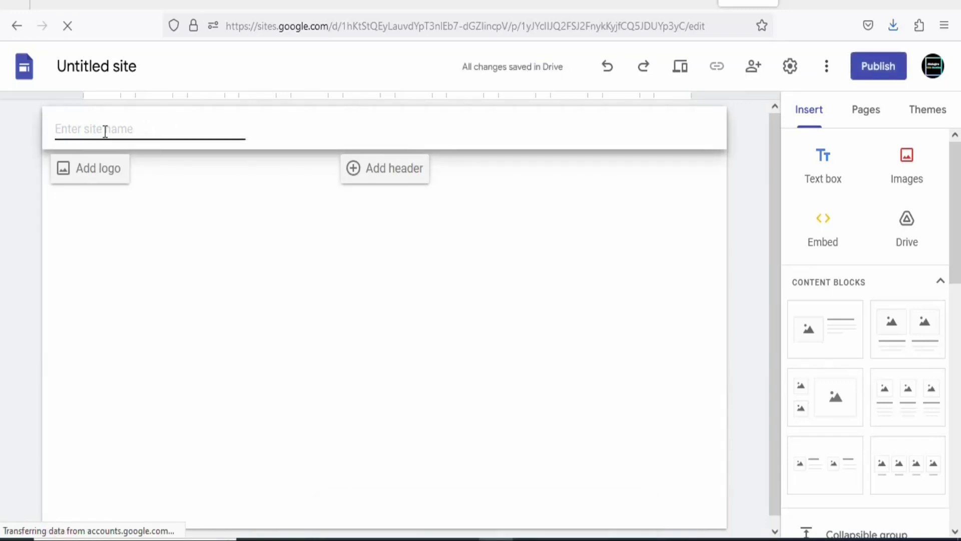
text(Get pa)
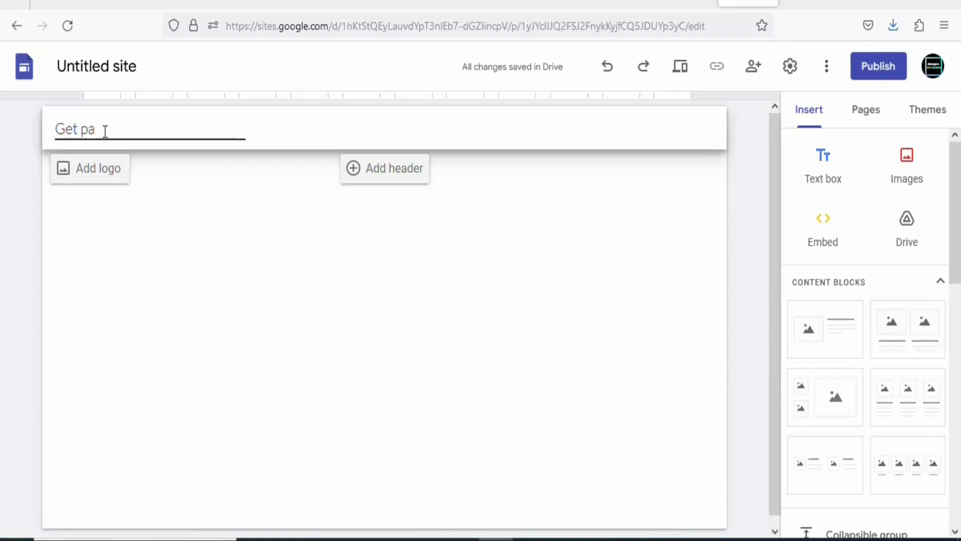
text(id)
key(Return)
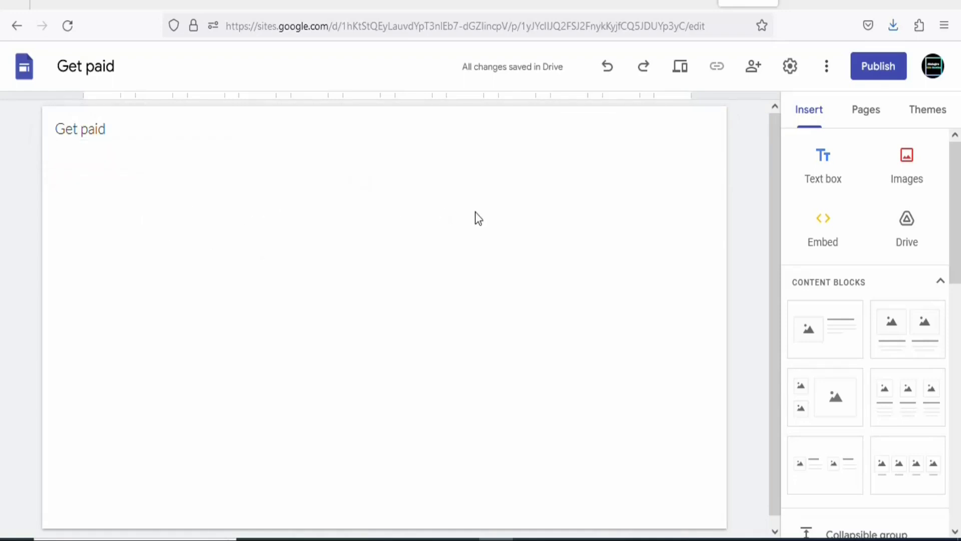
click(829, 182)
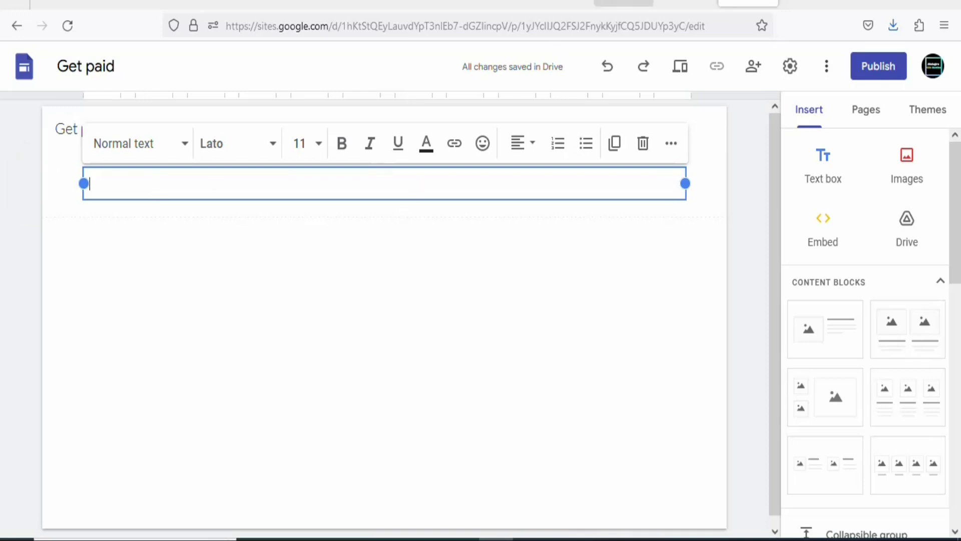
- Open the Paid Online Writing Jobs sales page from the ClickBank tab and copy its headline
click(624, 2)
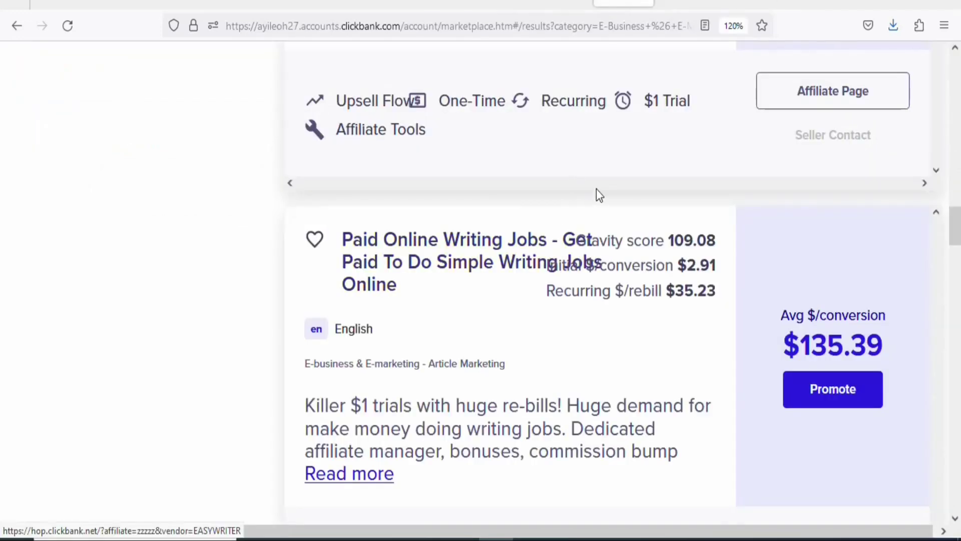
click(469, 250)
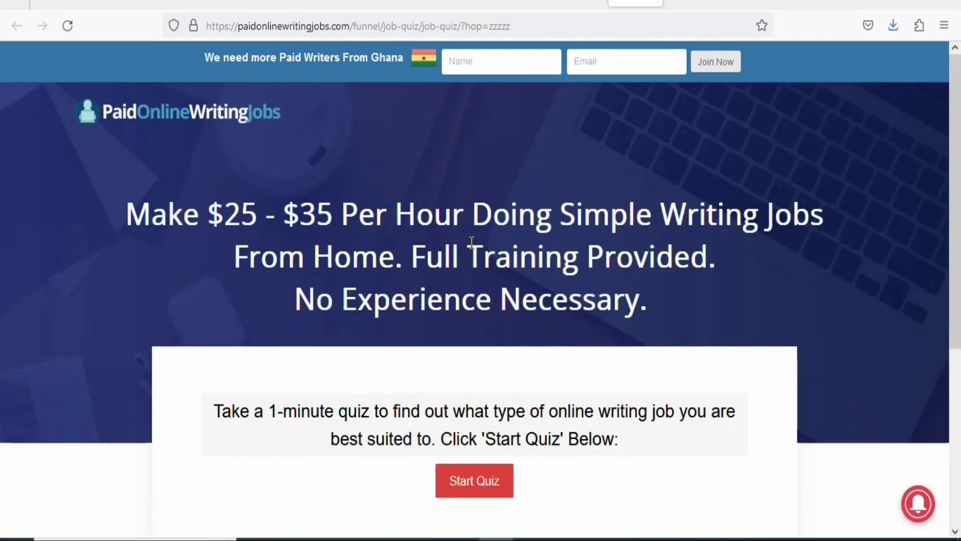
drag(129, 205, 699, 290)
key(ctrl+c)
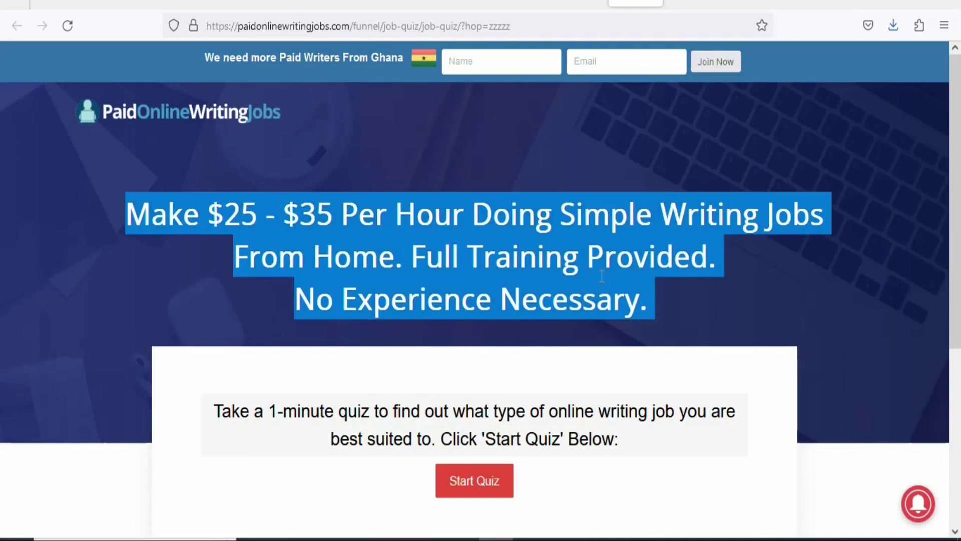
right_click(602, 276)
click(626, 287)
- Paste the 'Make $25 - $35 Per Hour' headline into the text box, joining 'No Experience Necessary.' onto it
click(748, 4)
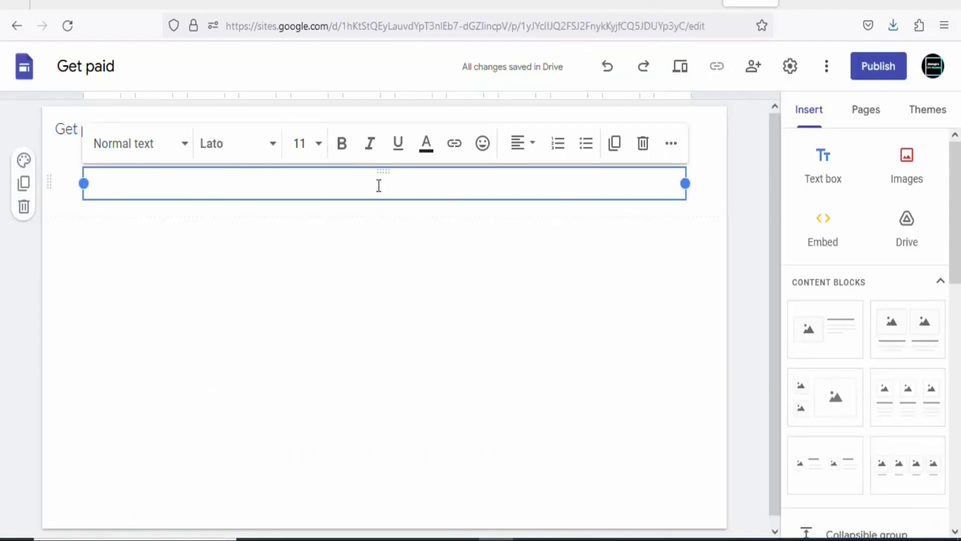
key(ctrl+v)
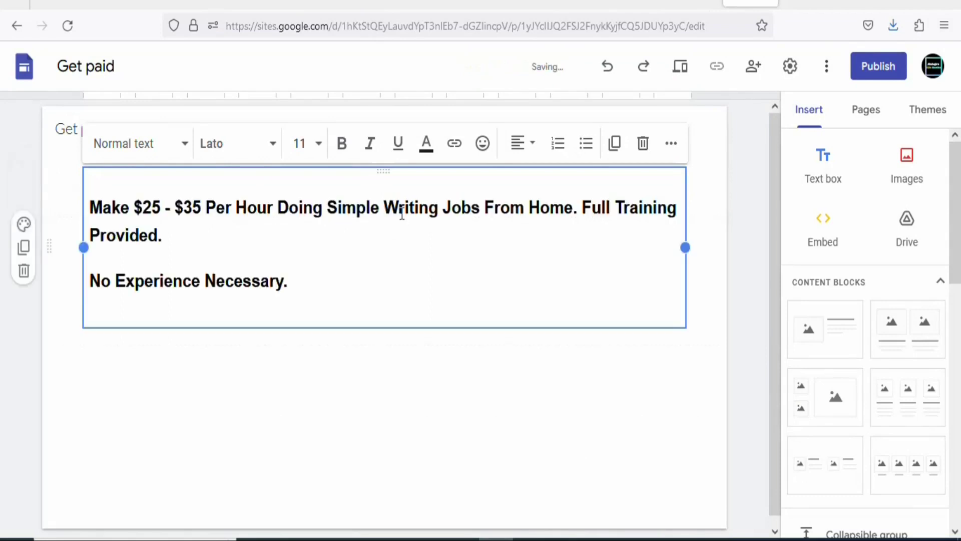
click(90, 280)
key(BackSpace)
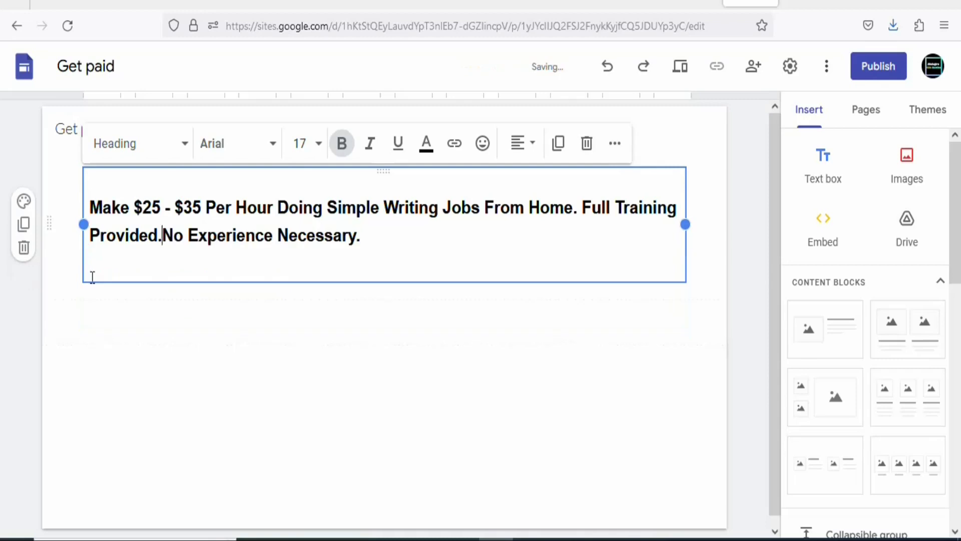
click(386, 300)
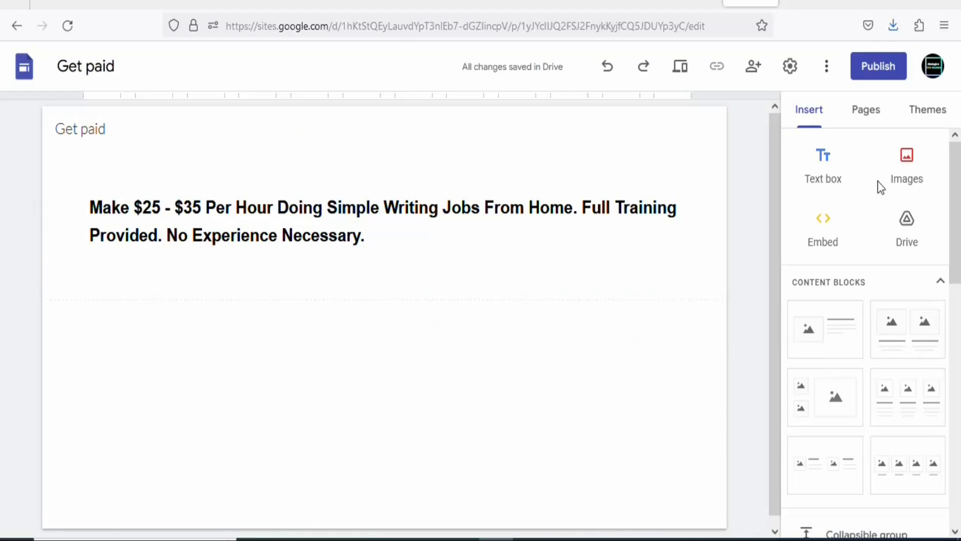
- Upload the POWJ FB Ad image 2 banner from the computer onto the page
click(914, 182)
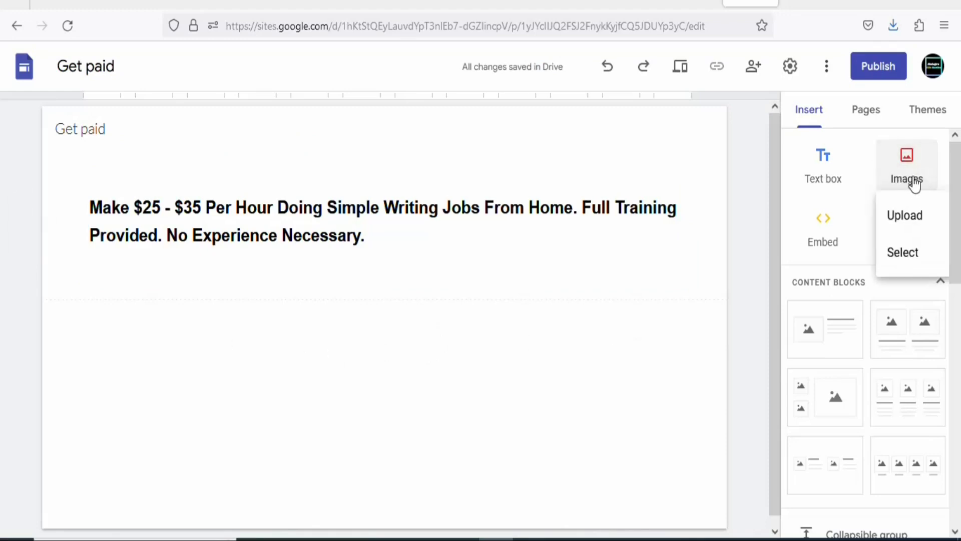
click(902, 221)
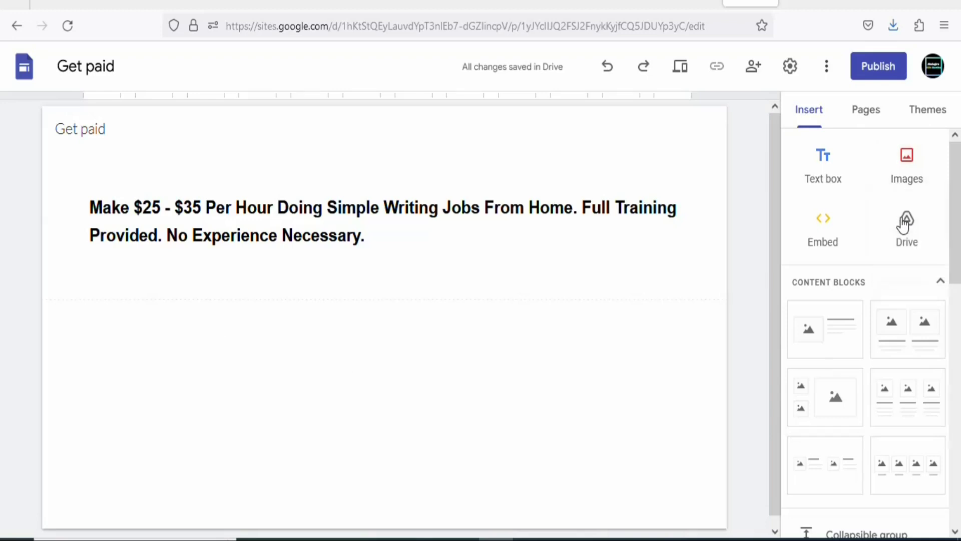
click(347, 110)
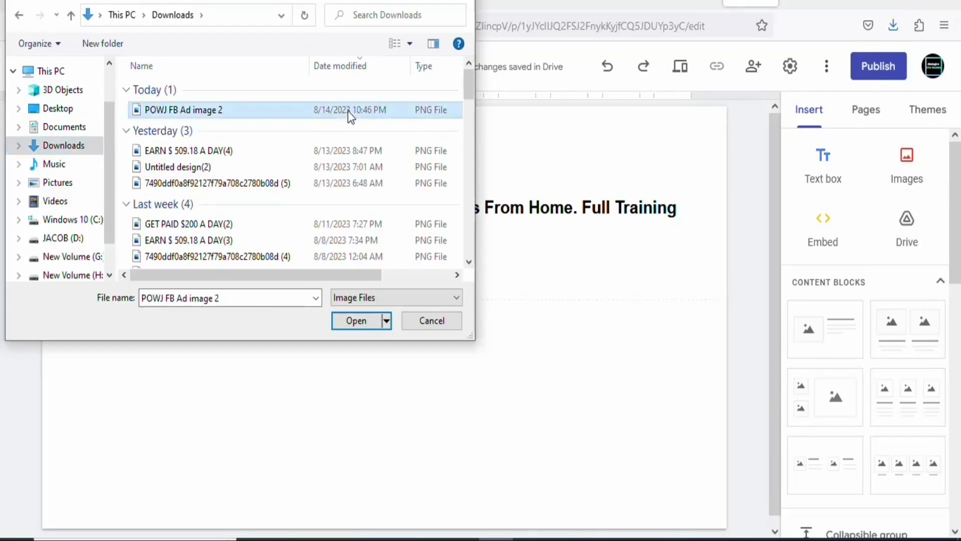
click(356, 320)
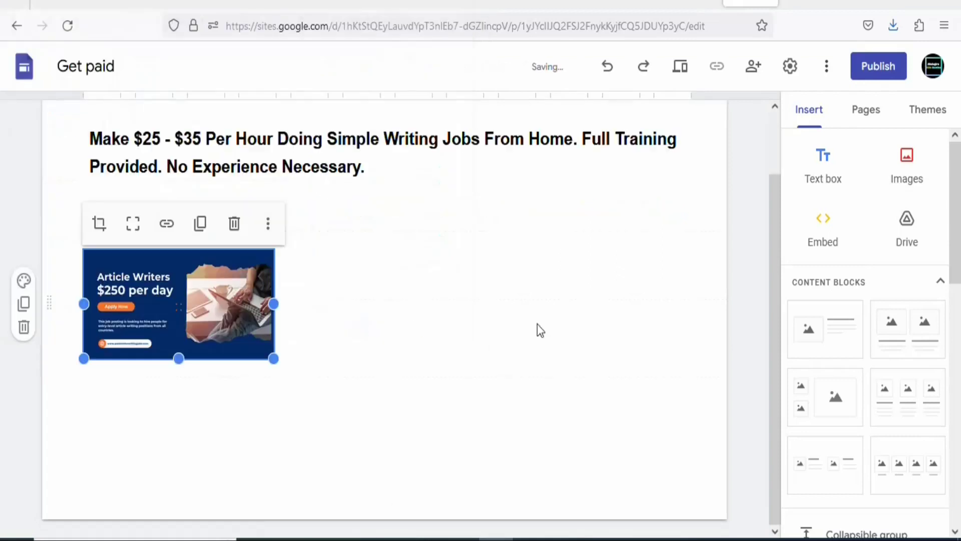
- Center the Article Writers banner under the headline and enlarge it wider and taller
drag(220, 311, 335, 275)
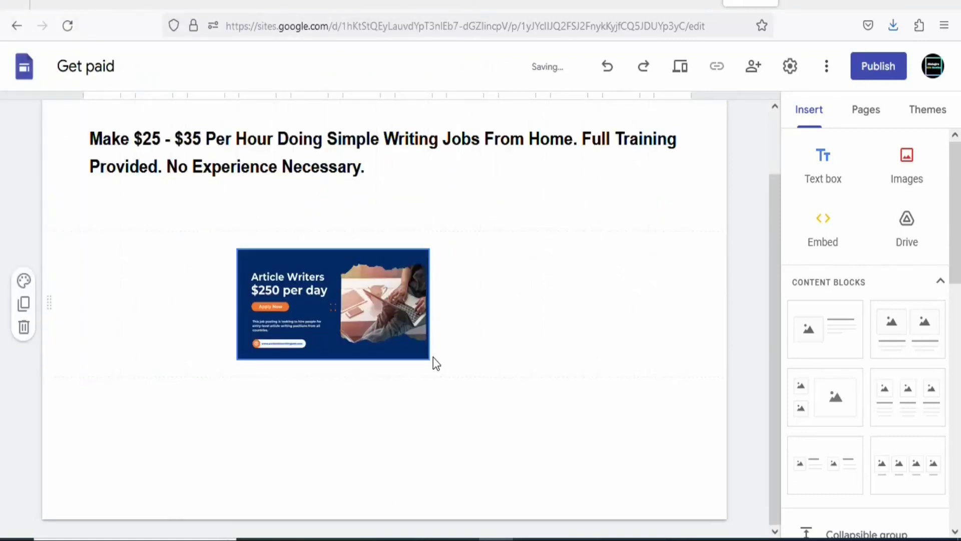
click(408, 344)
drag(428, 358, 574, 402)
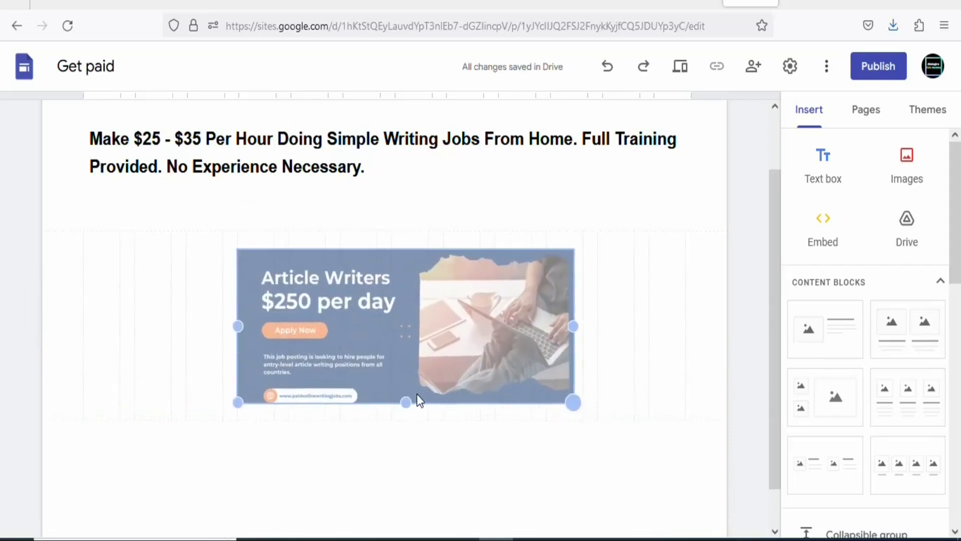
drag(407, 402, 404, 491)
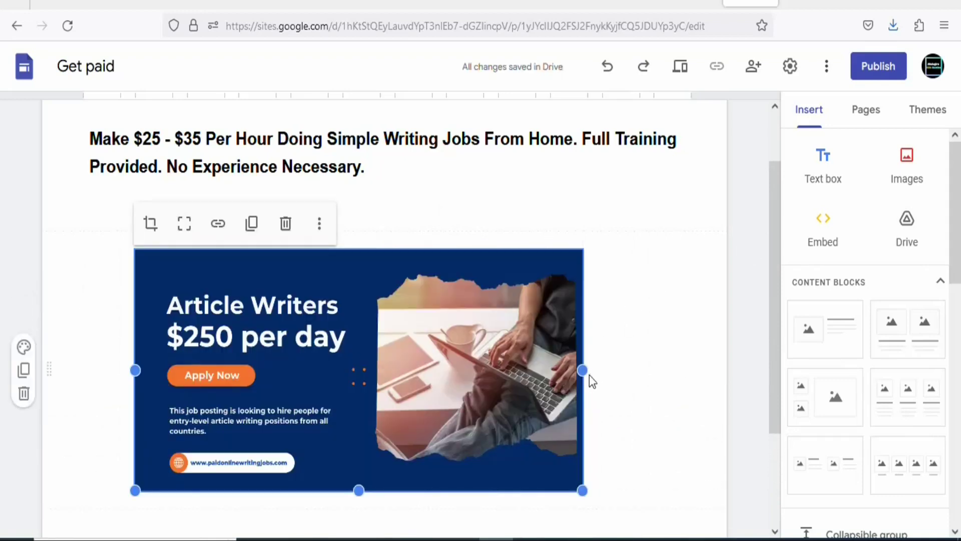
drag(582, 371, 642, 354)
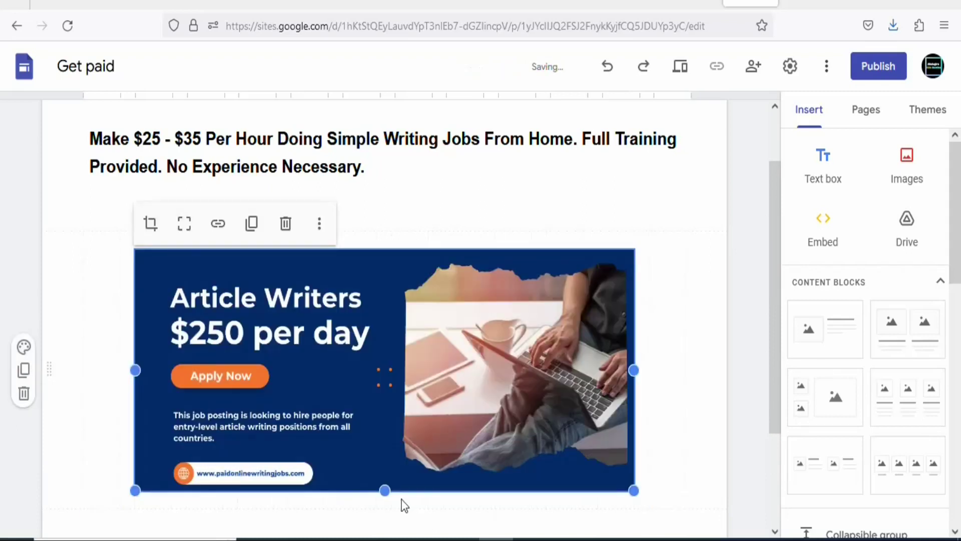
drag(385, 490, 390, 521)
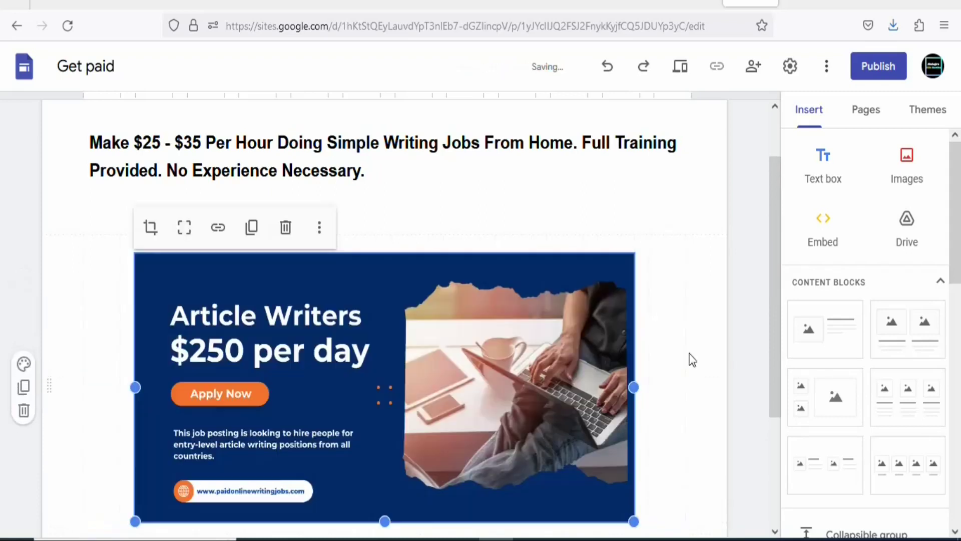
- Adjust the banner section's size, then deselect it
scroll(773, 359, down, 3)
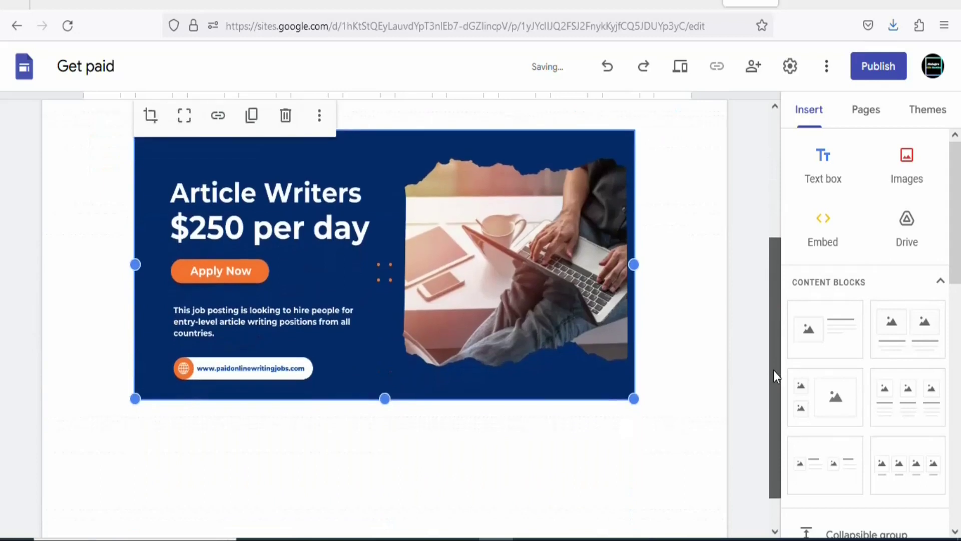
click(725, 330)
click(725, 330)
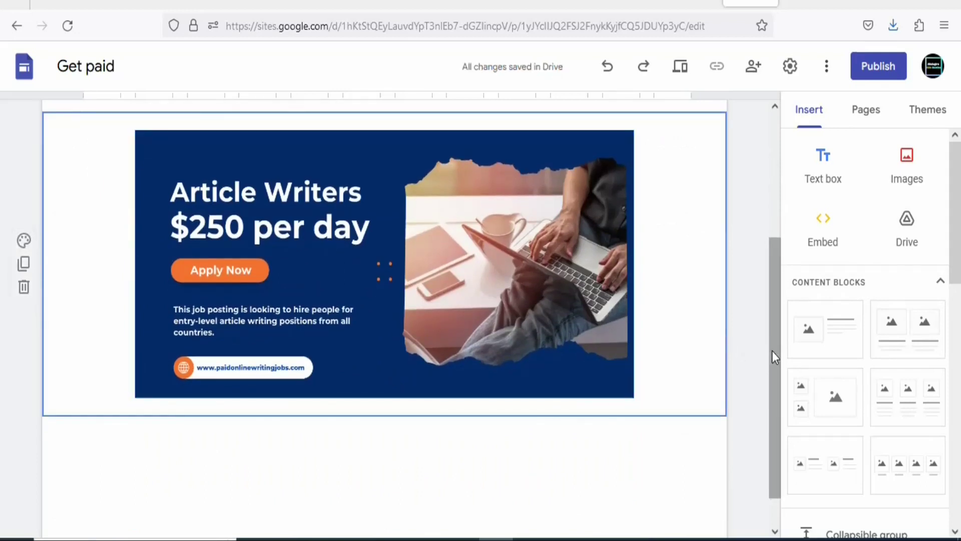
drag(771, 354, 758, 248)
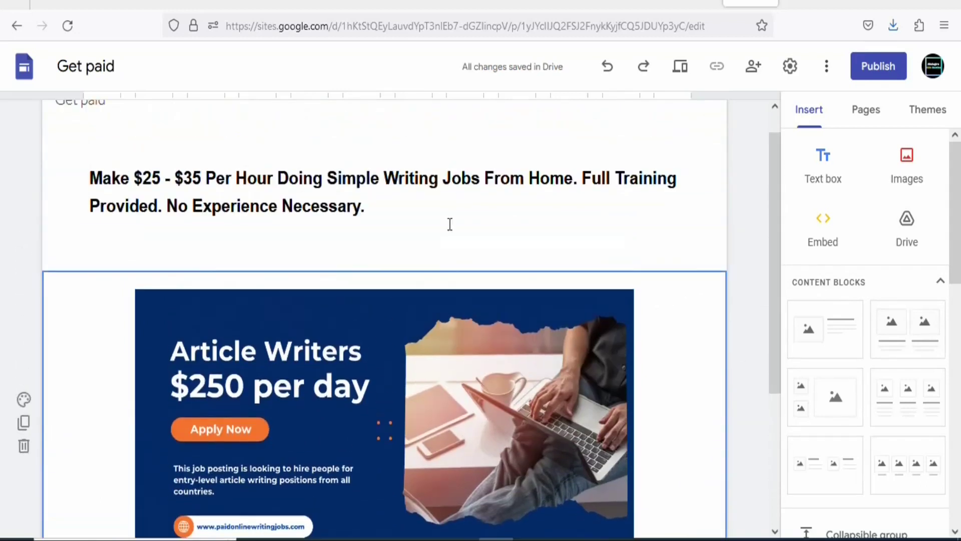
drag(780, 202, 788, 318)
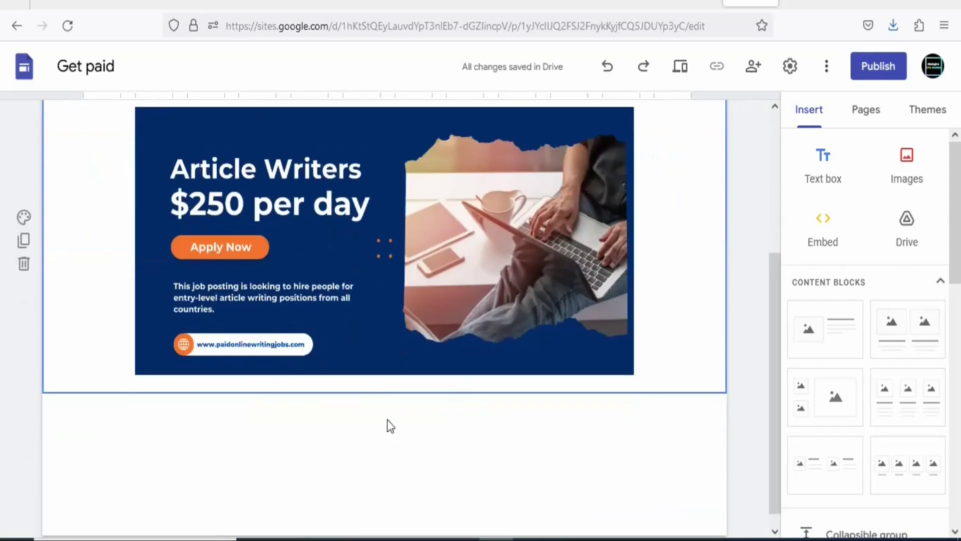
click(288, 431)
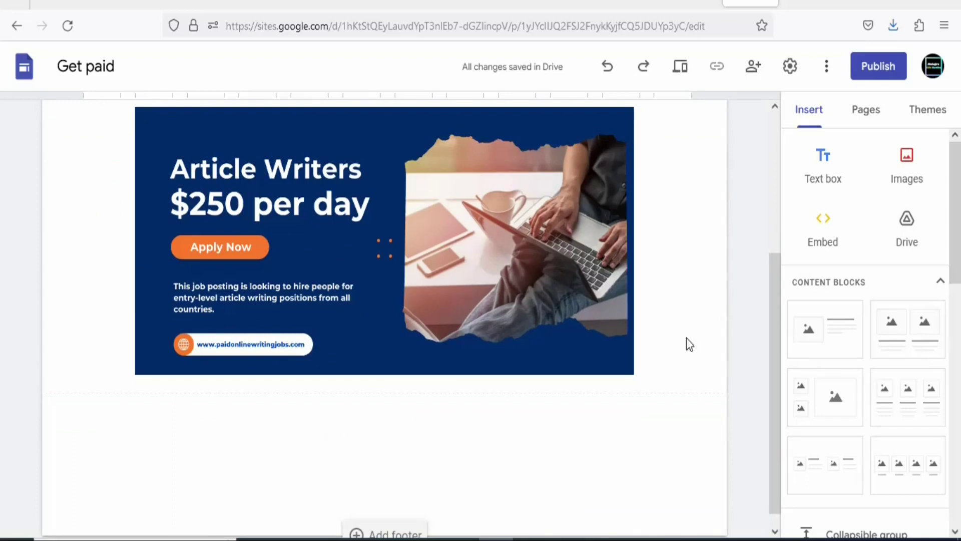
- Search Google Images for 'apply now button' and insert the orange APPLY NOW image
click(916, 175)
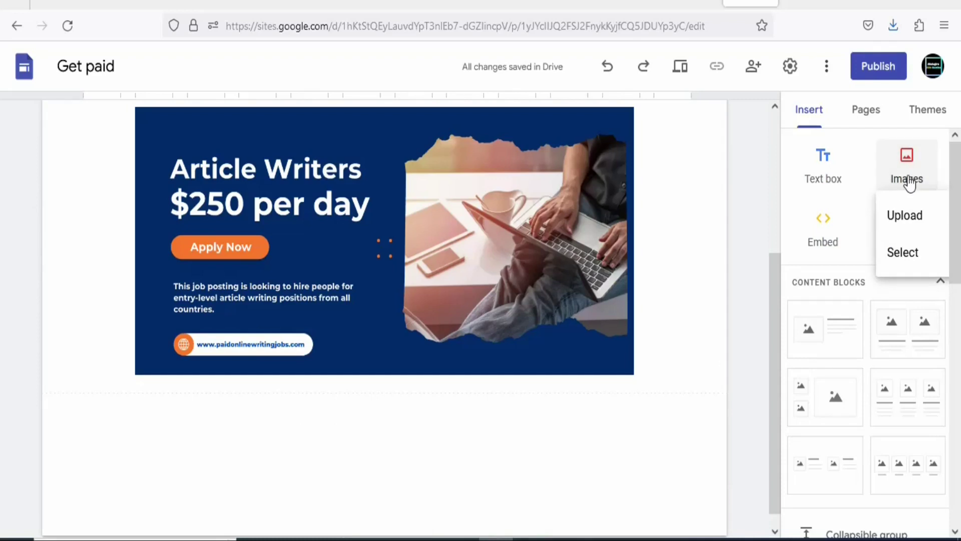
click(903, 253)
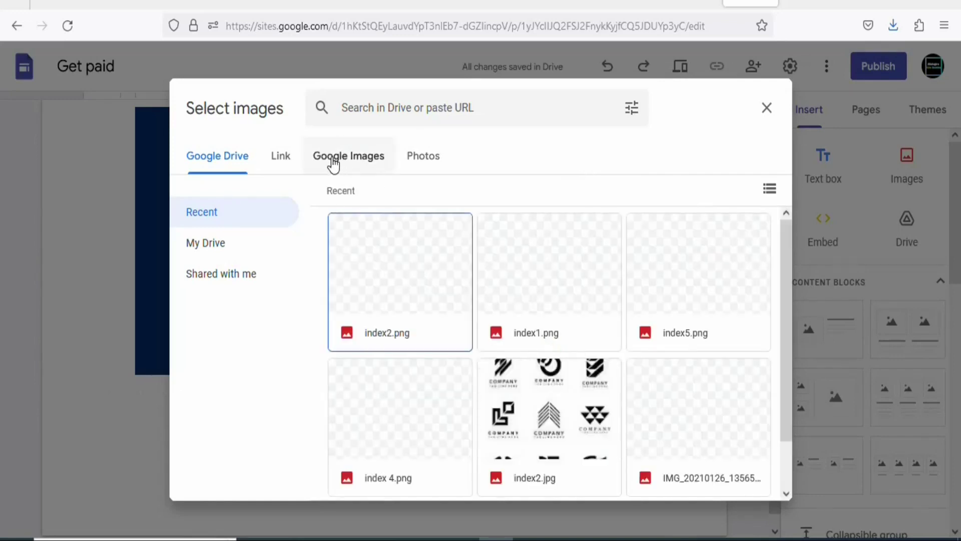
click(333, 161)
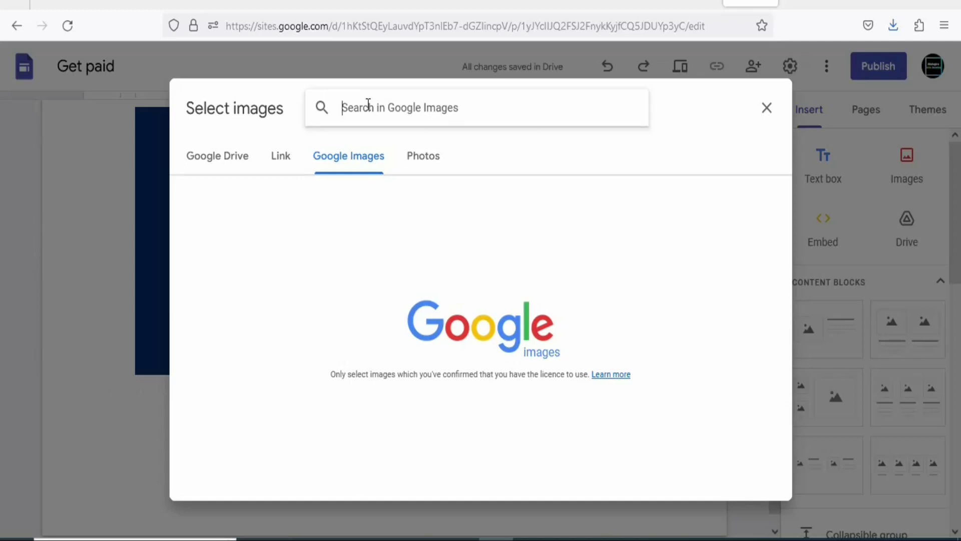
text(apply)
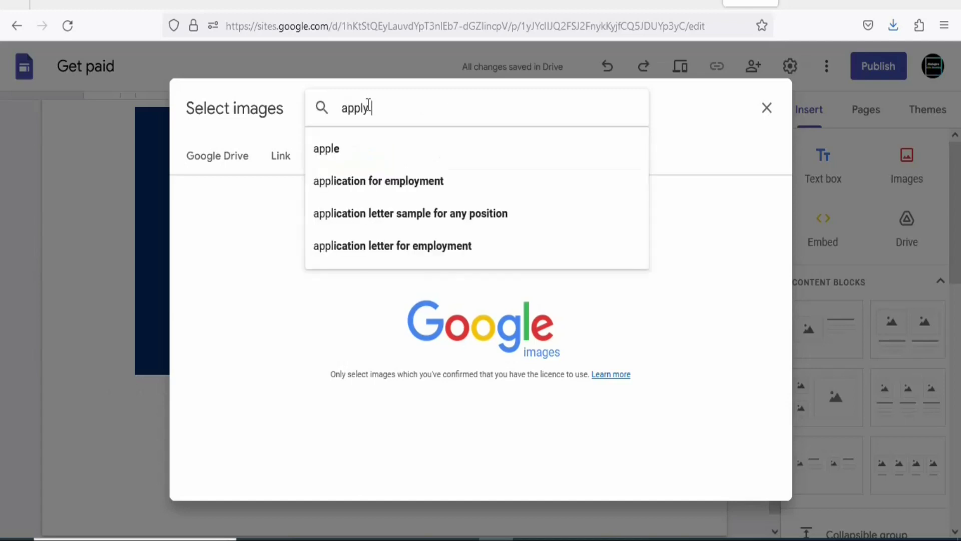
text( now button)
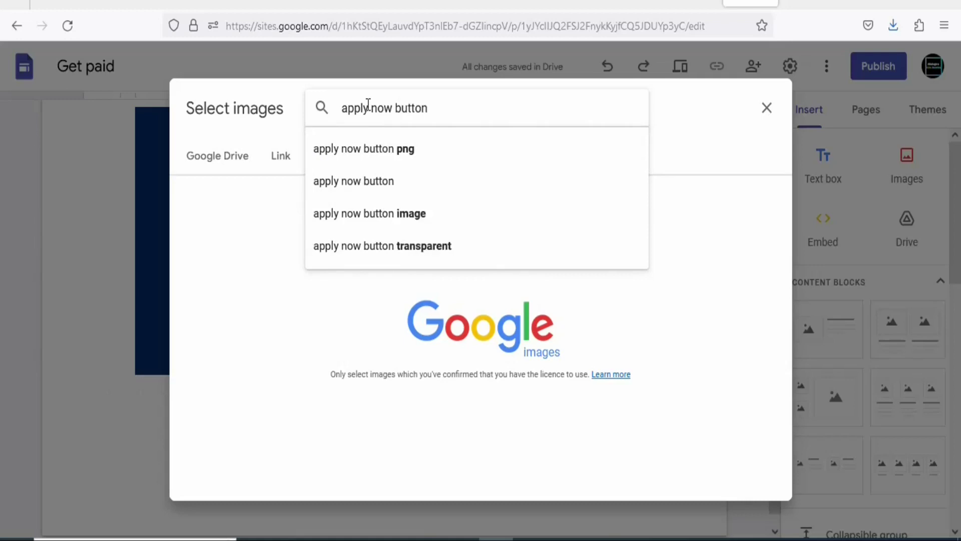
key(Return)
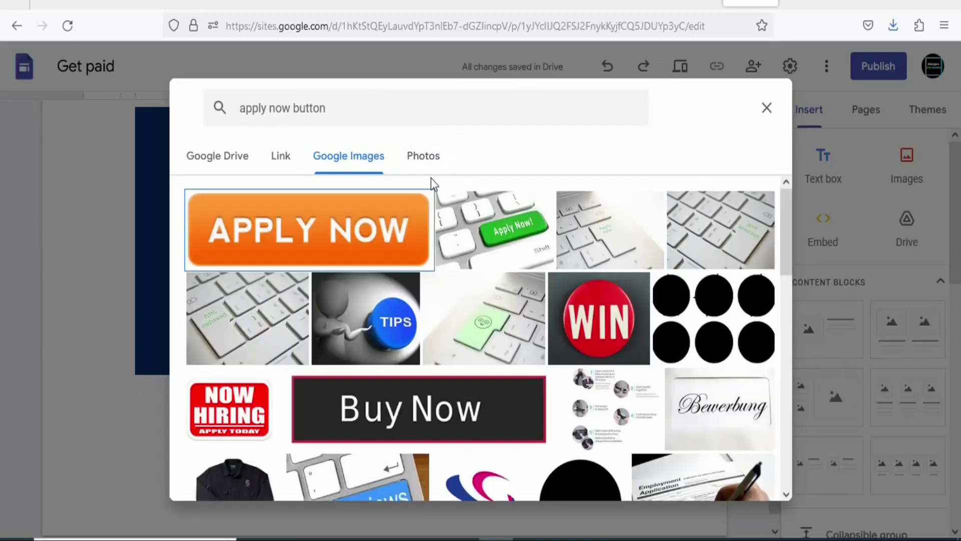
mouse_move(787, 206)
mouse_down()
mouse_move(788, 334)
mouse_move(786, 200)
mouse_up()
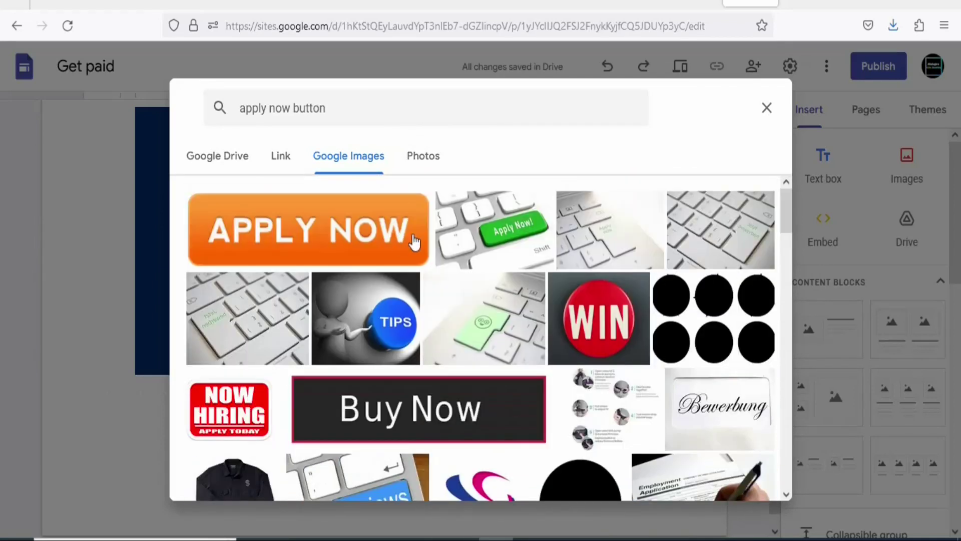
click(335, 226)
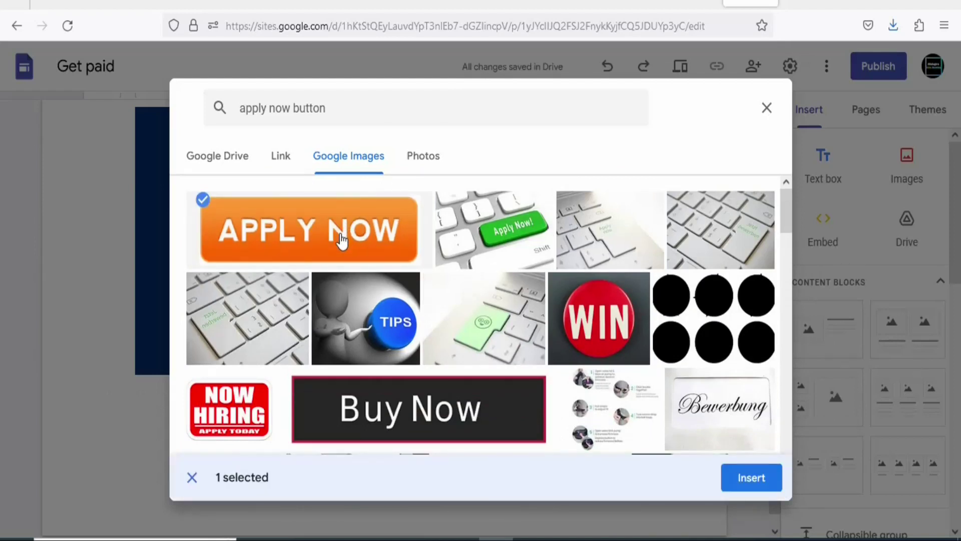
click(749, 486)
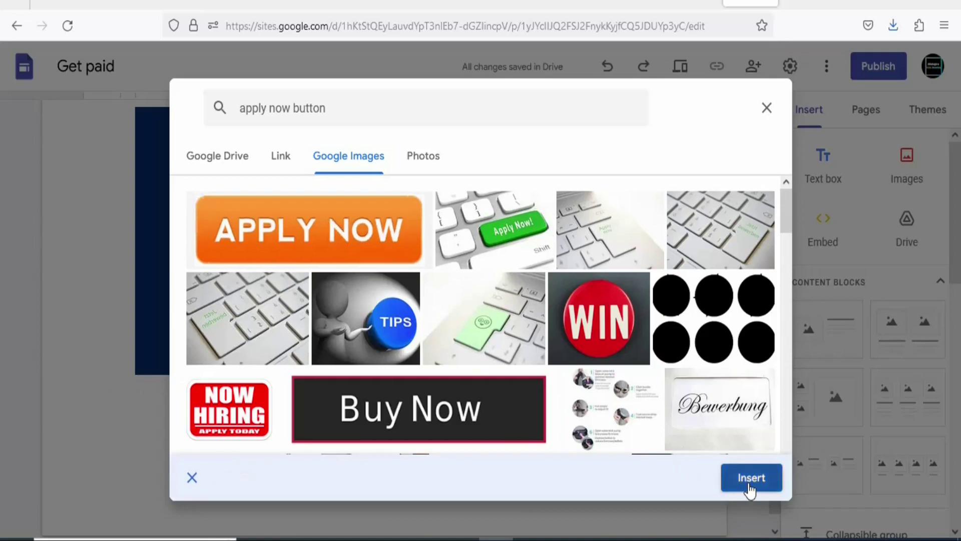
- Reposition the APPLY NOW button and the banner image on the page
drag(184, 337, 335, 319)
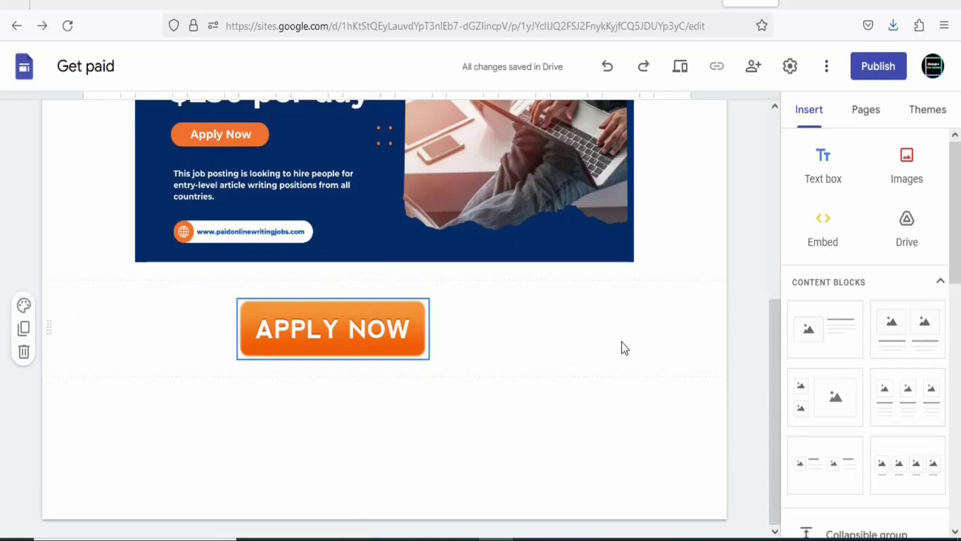
drag(773, 368, 759, 295)
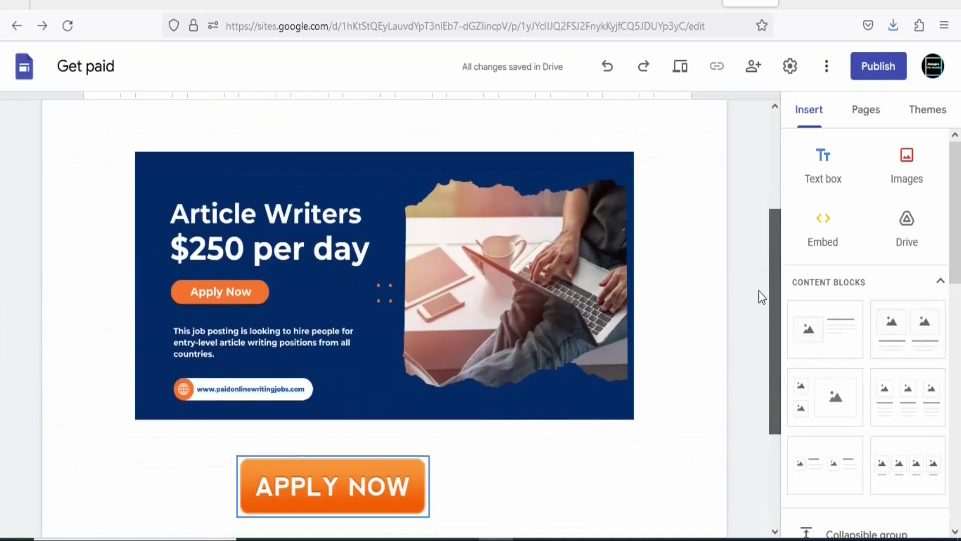
drag(551, 358, 565, 352)
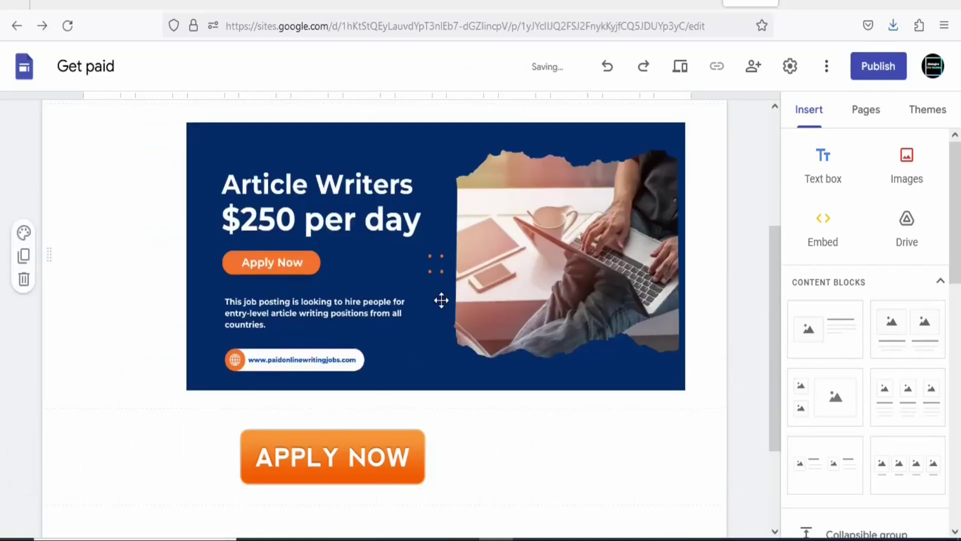
drag(407, 300, 404, 302)
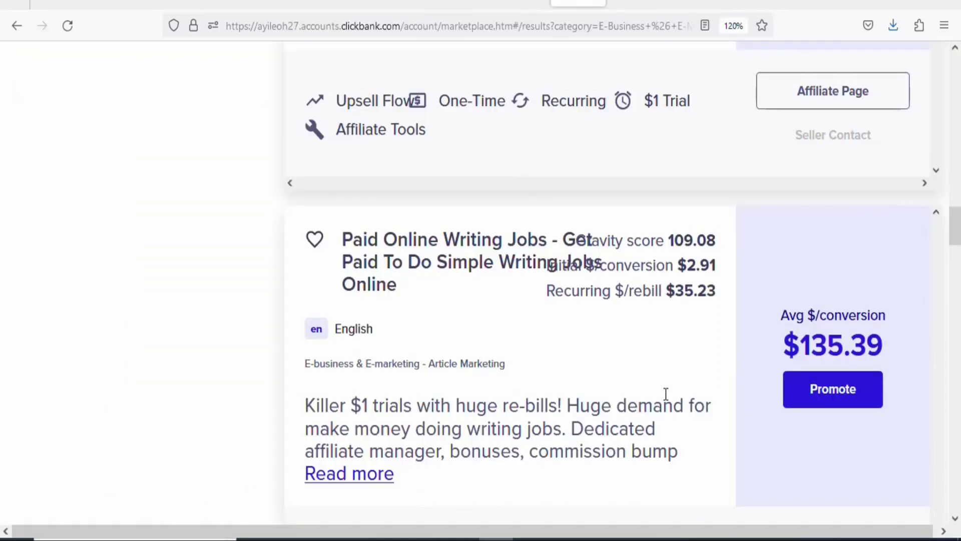
- Create the encrypted HopLink for Paid Online Writing Jobs and copy it to the clipboard
click(809, 390)
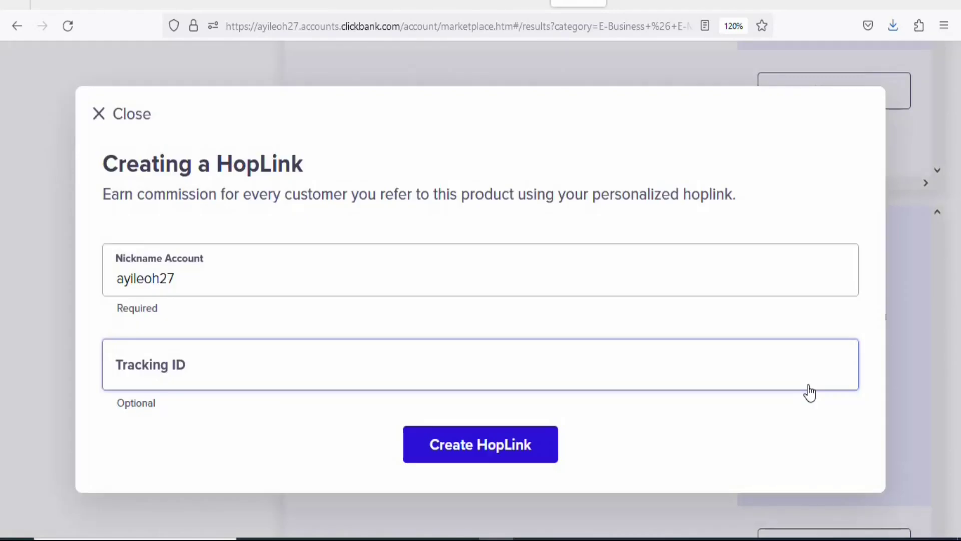
click(462, 451)
key(ctrl+minus)
drag(280, 488, 457, 491)
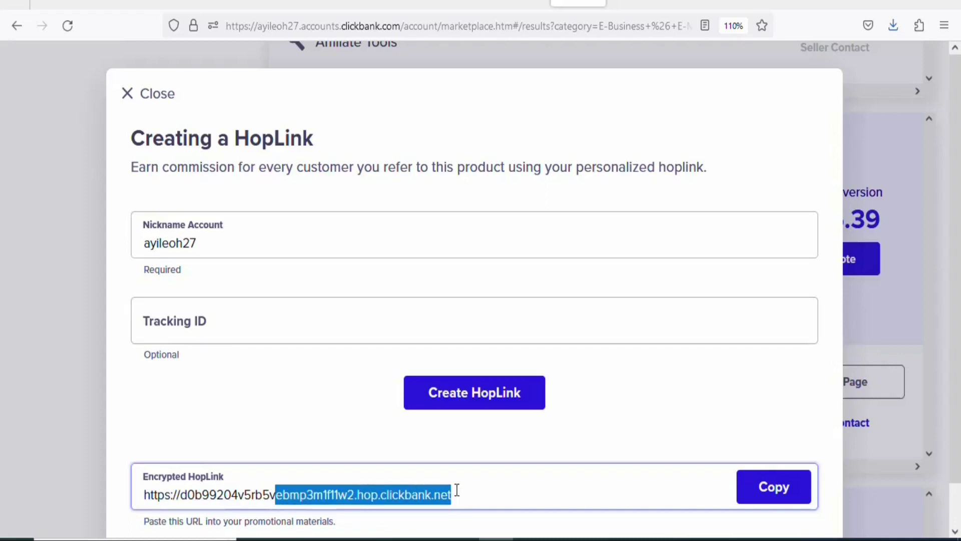
click(472, 483)
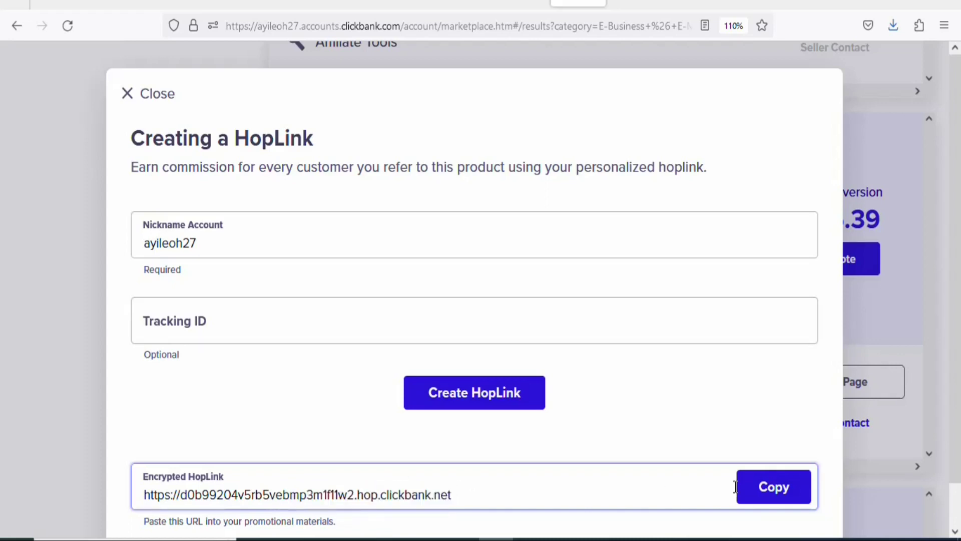
click(770, 500)
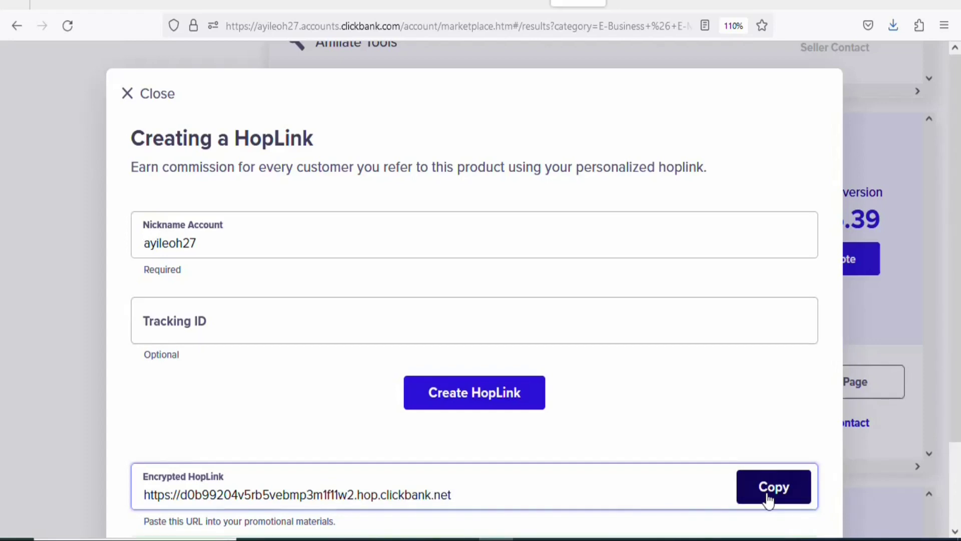
click(769, 500)
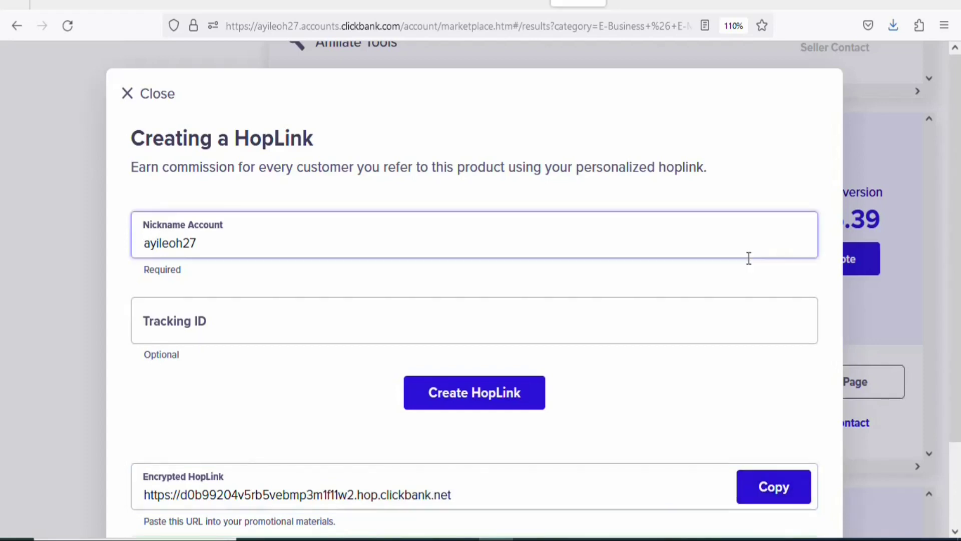
click(745, 10)
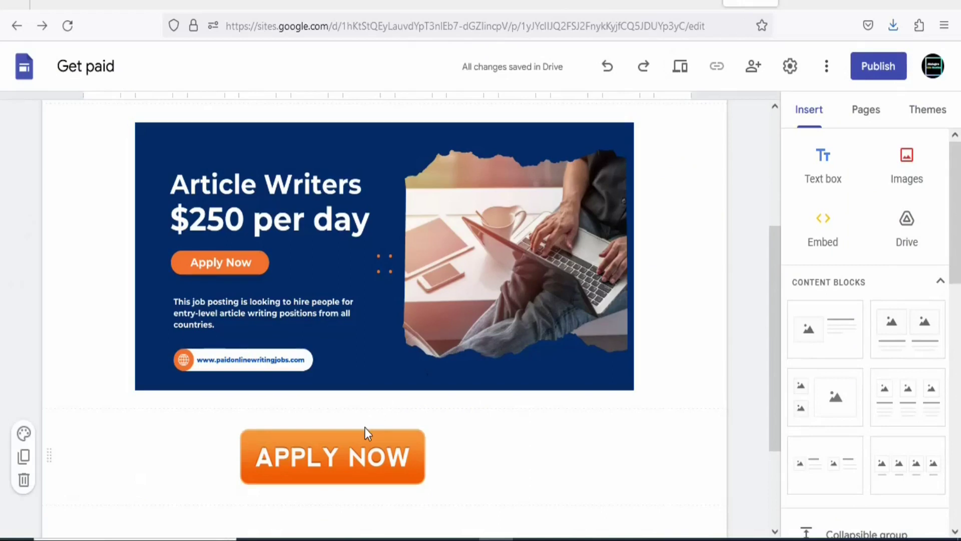
- Link the APPLY NOW button image to the pasted ClickBank HopLink
click(370, 438)
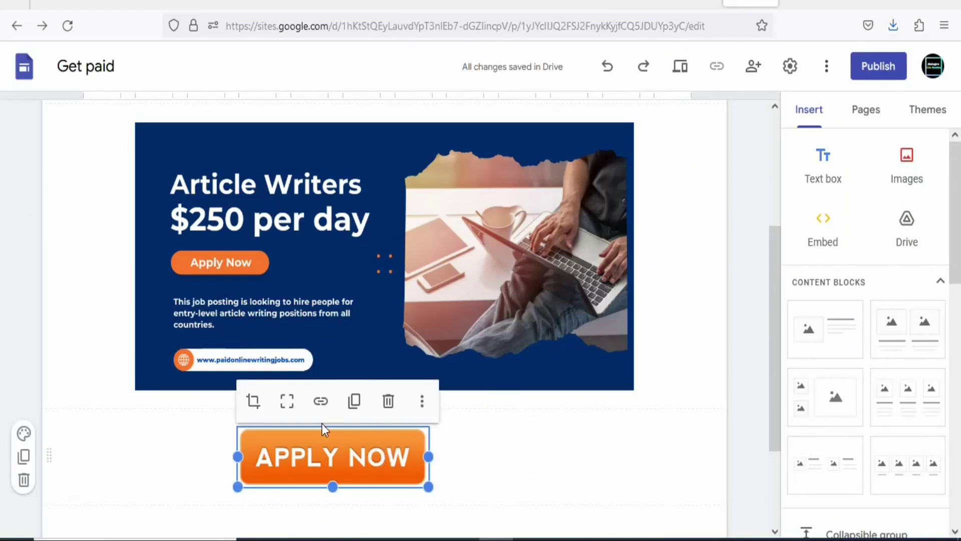
click(319, 406)
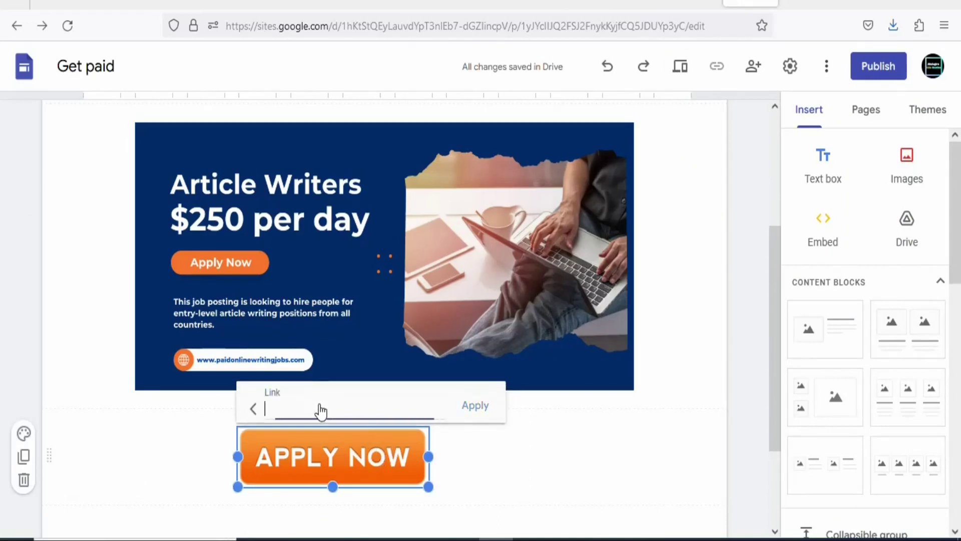
key(ctrl+v)
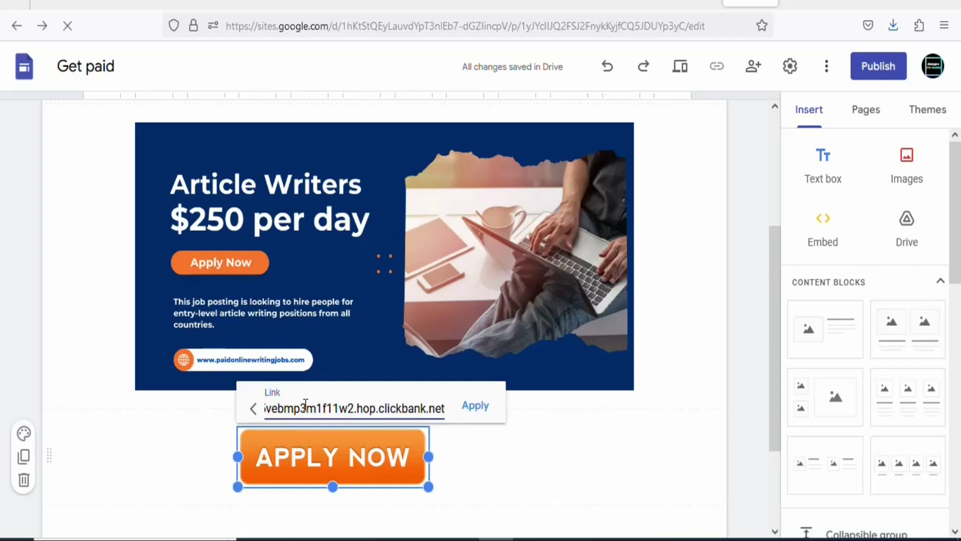
click(476, 405)
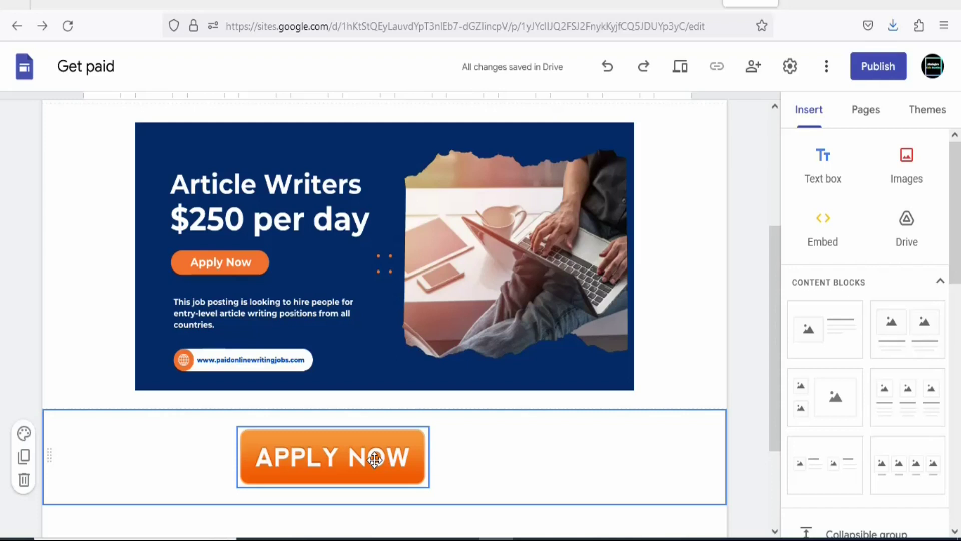
- Link the Article Writers banner image to the same ClickBank HopLink
scroll(375, 459, up, 1)
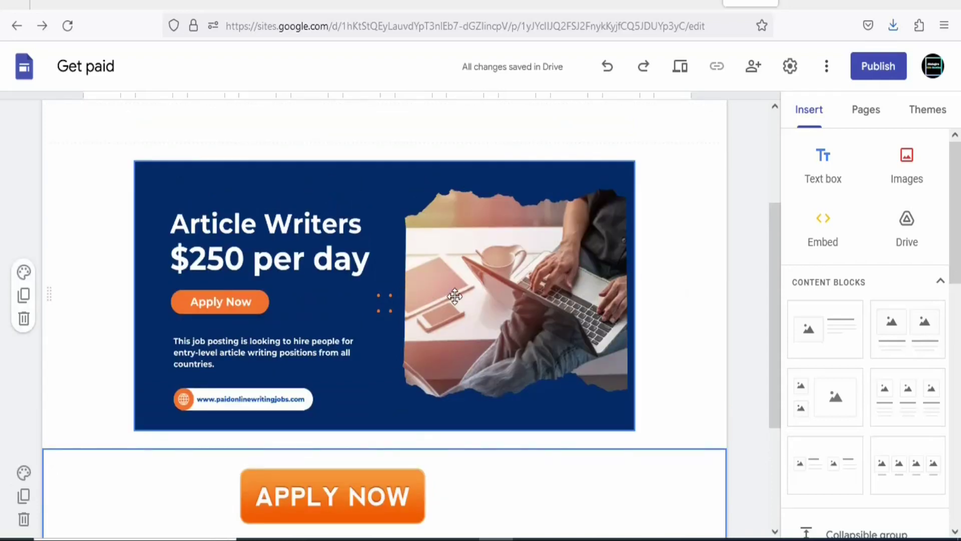
scroll(361, 268, up, 1)
click(360, 268)
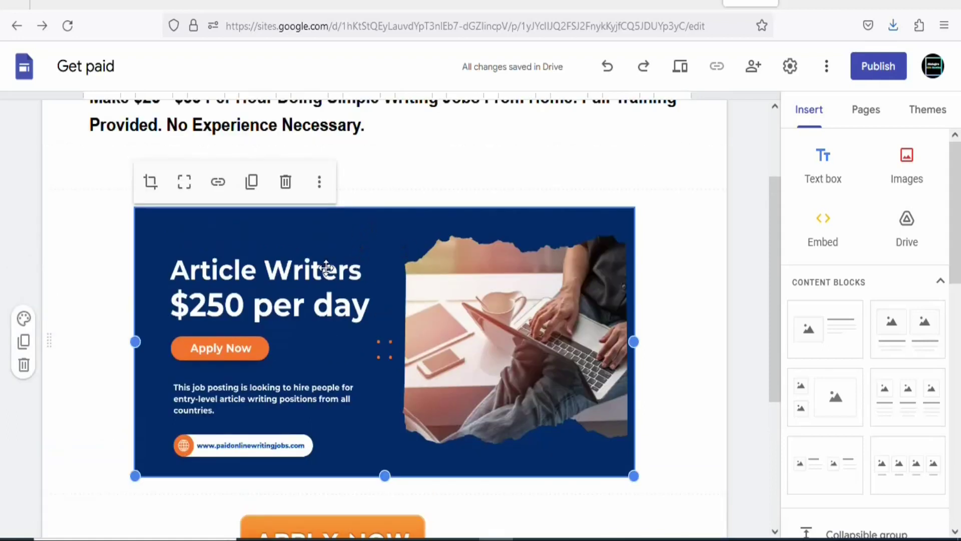
click(219, 183)
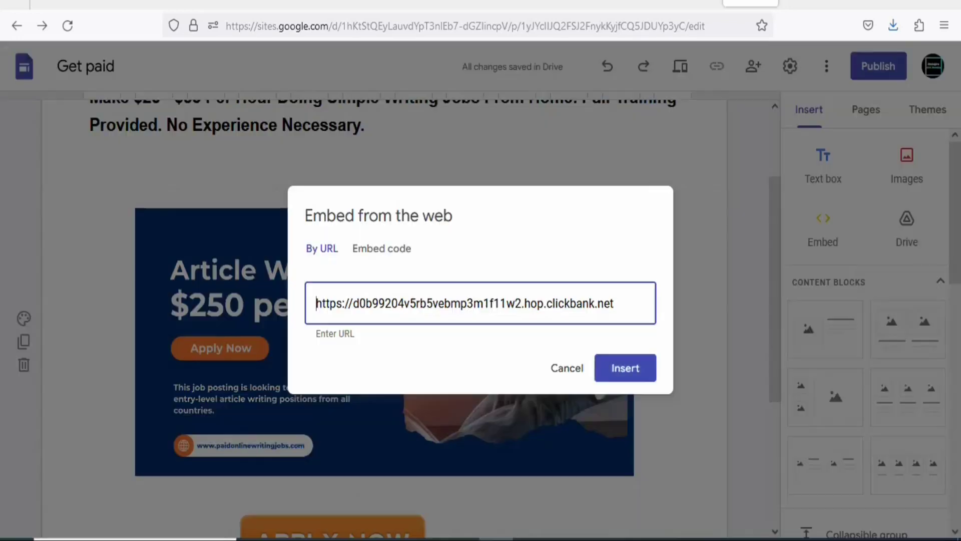
click(606, 371)
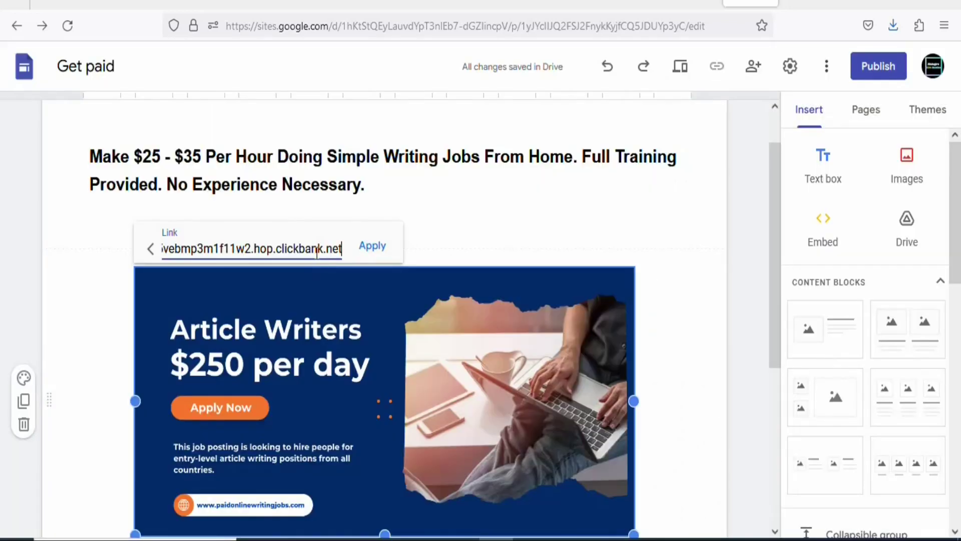
click(375, 248)
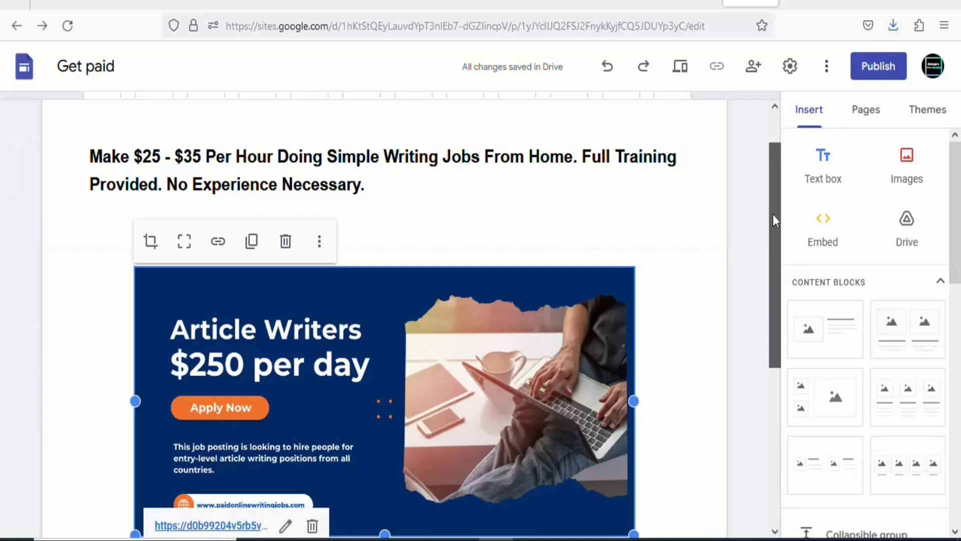
scroll(772, 215, down, 4)
scroll(751, 411, down, 2)
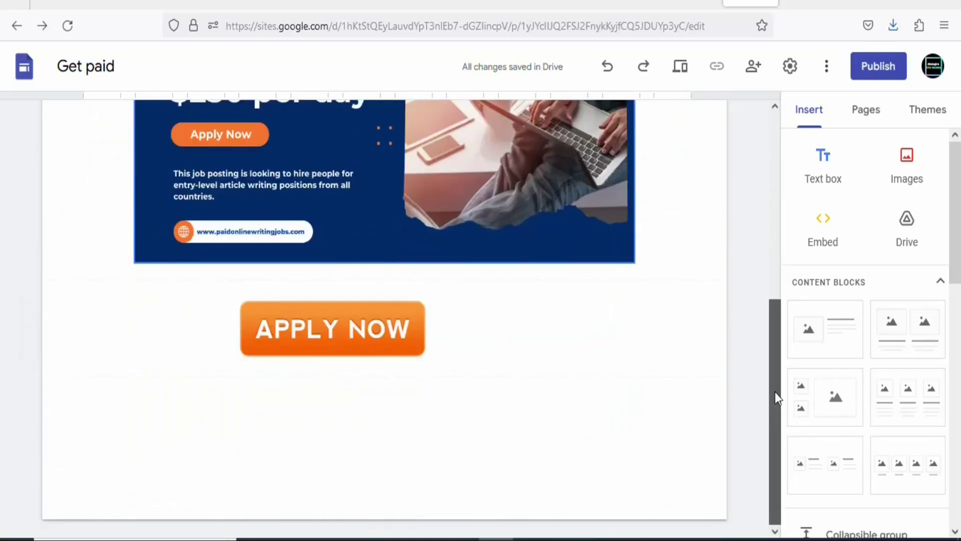
drag(775, 391, 762, 211)
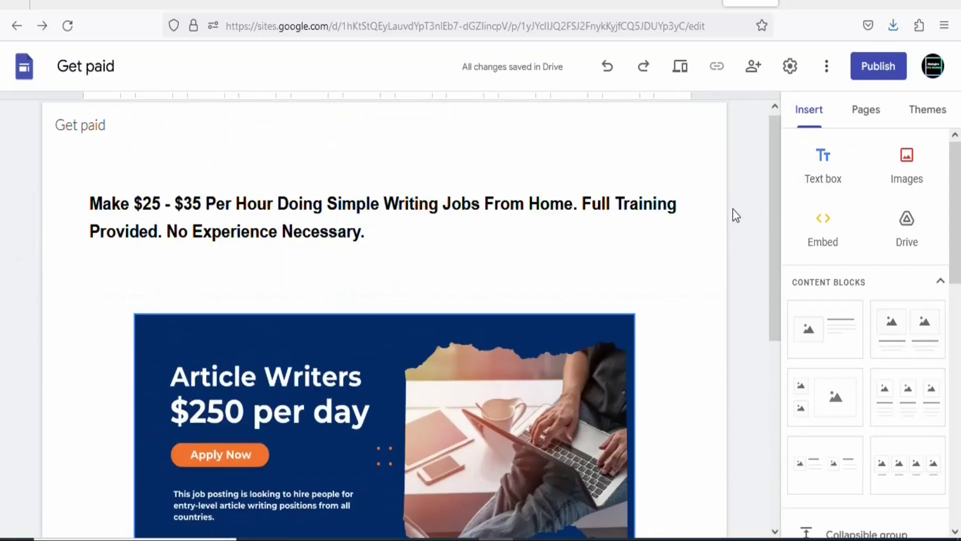
- Publish the Get paid site at the web address getpaid123a
click(881, 70)
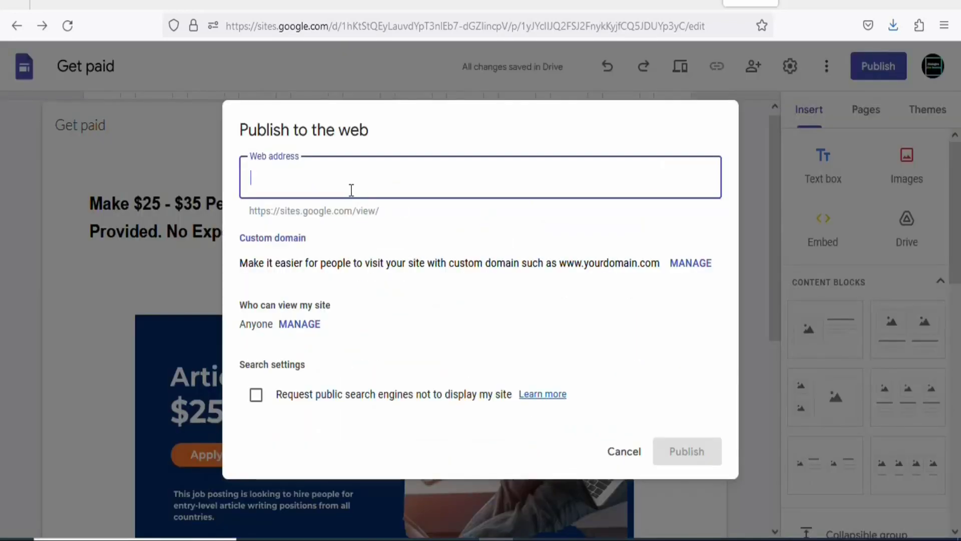
text(getpaid123)
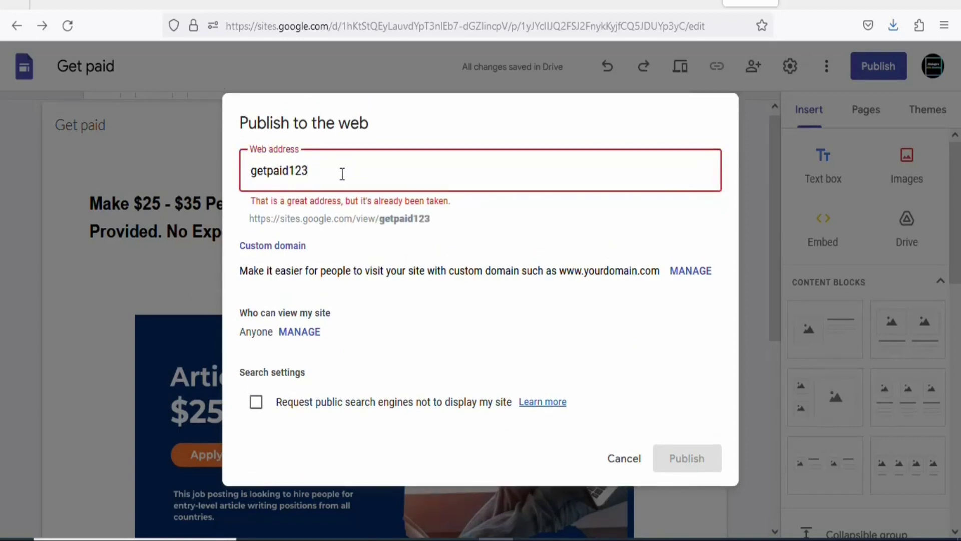
text(a)
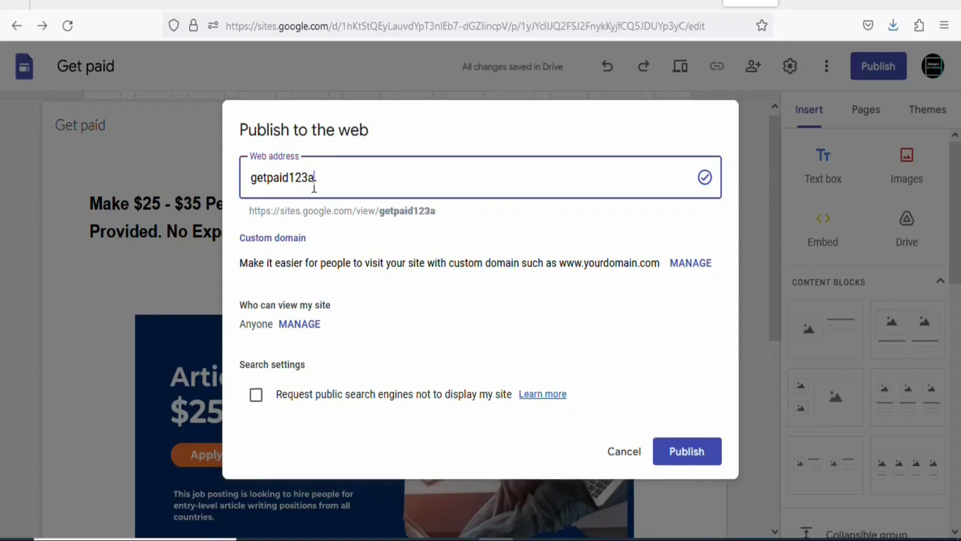
click(694, 459)
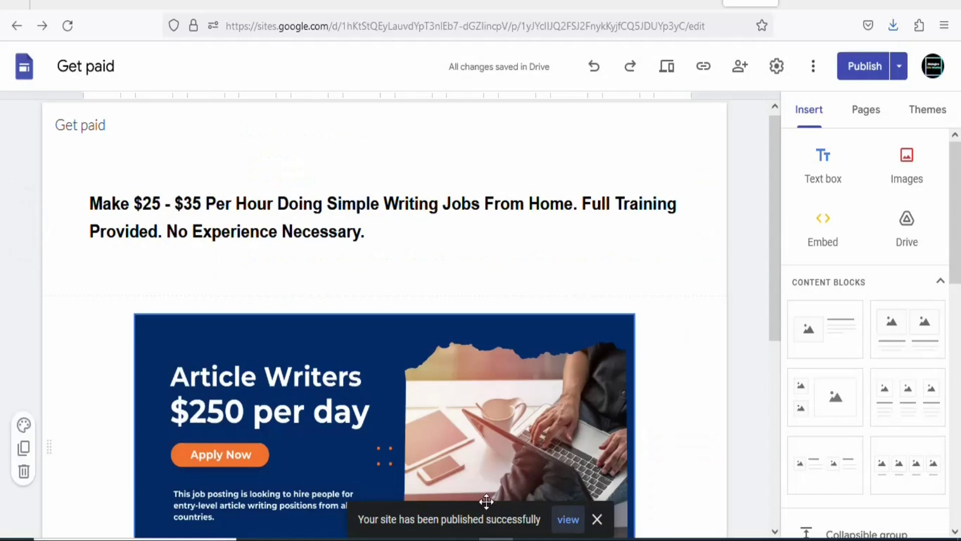
- View the live published Get paid page and scroll through it
click(561, 524)
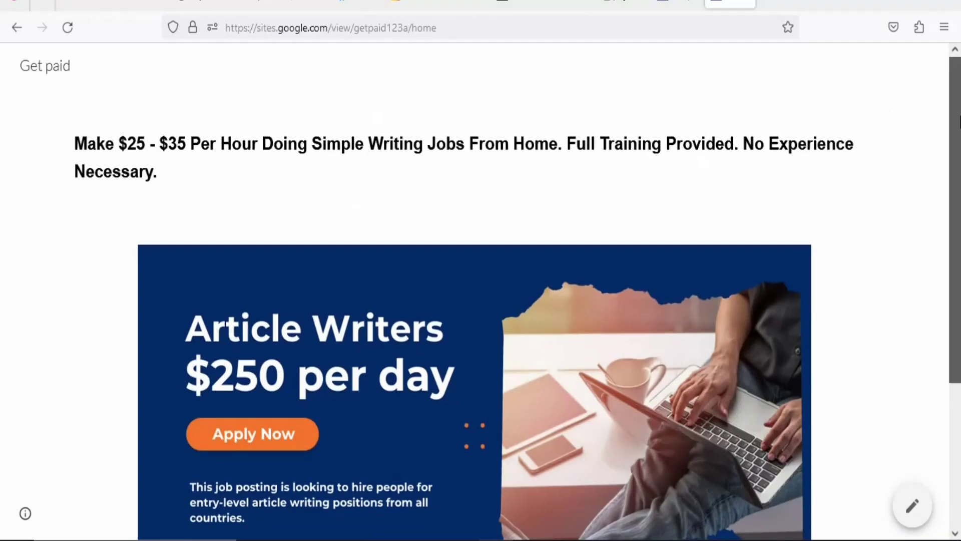
scroll(959, 156, down, 4)
drag(959, 156, 959, 265)
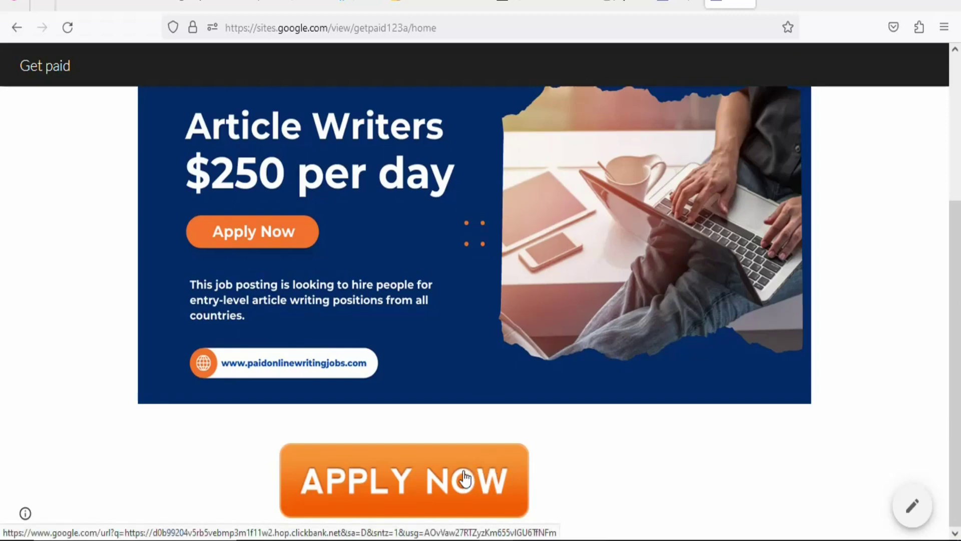
mouse_move(957, 290)
mouse_down()
mouse_move(958, 270)
mouse_move(958, 290)
mouse_up()
drag(959, 325, 959, 100)
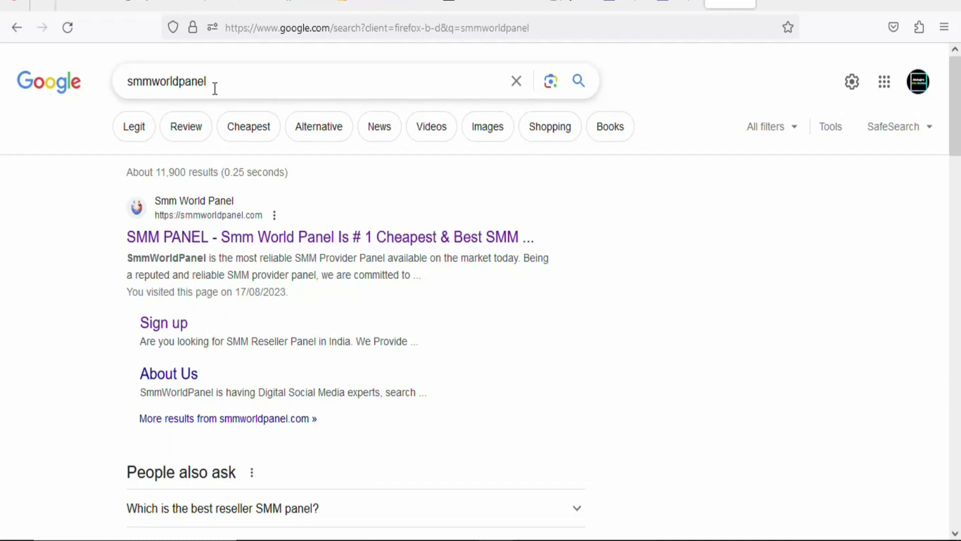
- Open the Smm World Panel website from the top search result
click(194, 234)
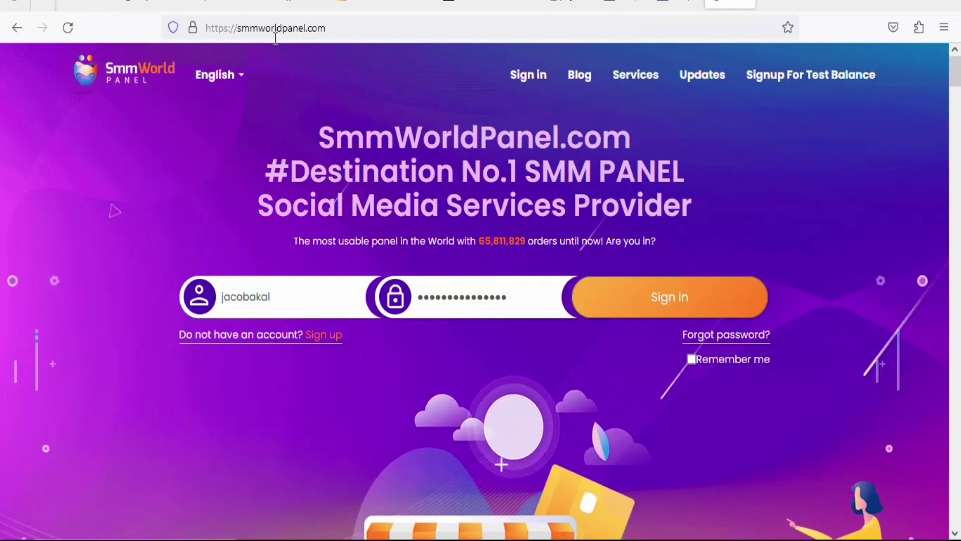
mouse_move(955, 72)
mouse_down()
mouse_move(957, 351)
mouse_move(957, 70)
mouse_up()
- Open the 'Signup For Test Balance' form and tick the Terms of Service agreement
click(776, 85)
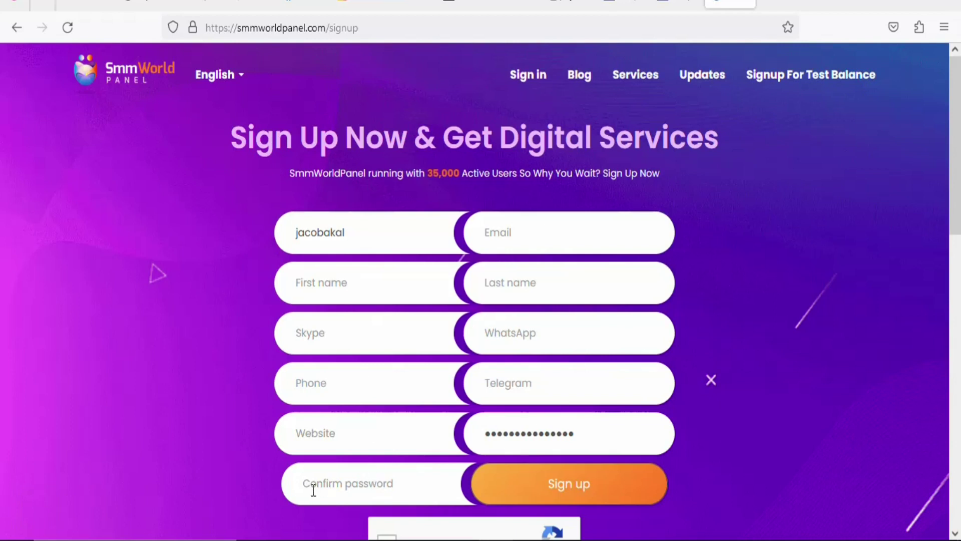
scroll(914, 441, down, 4)
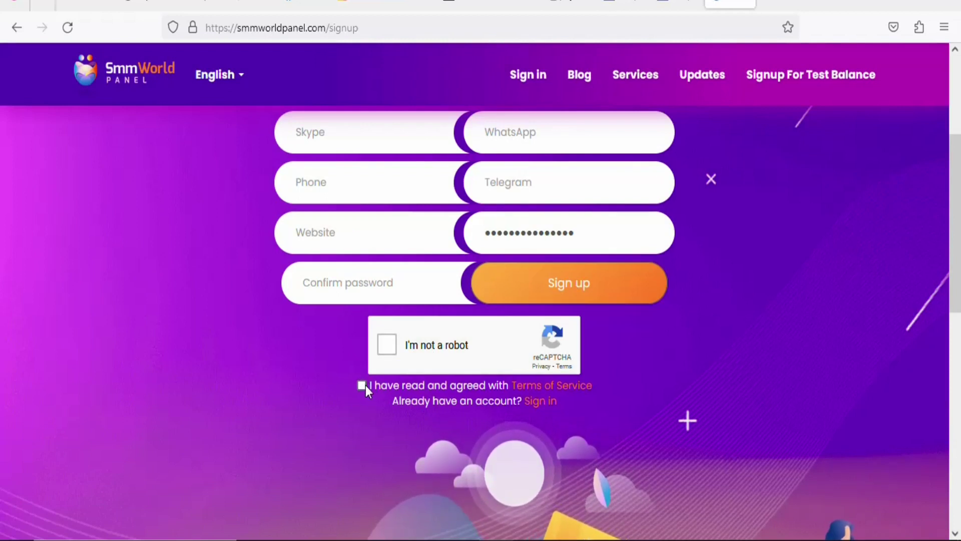
click(441, 394)
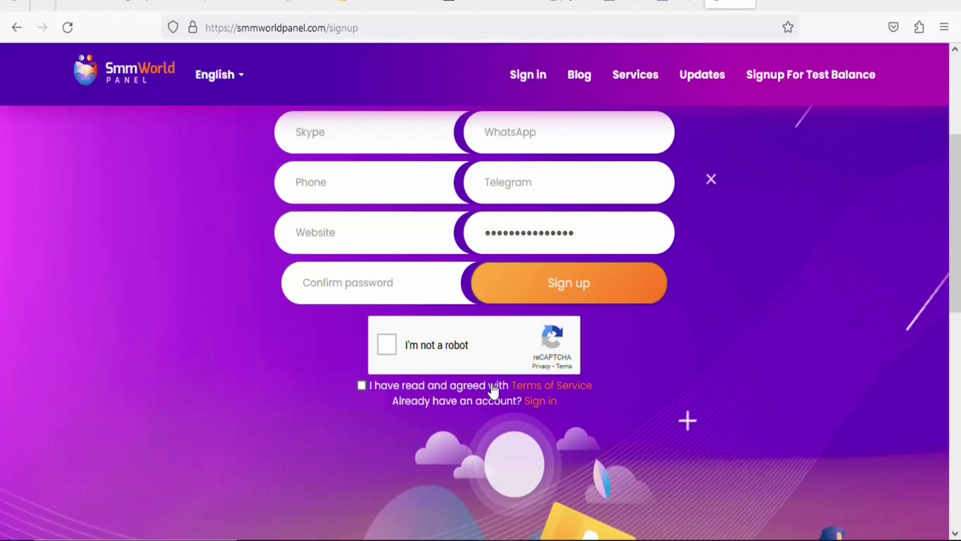
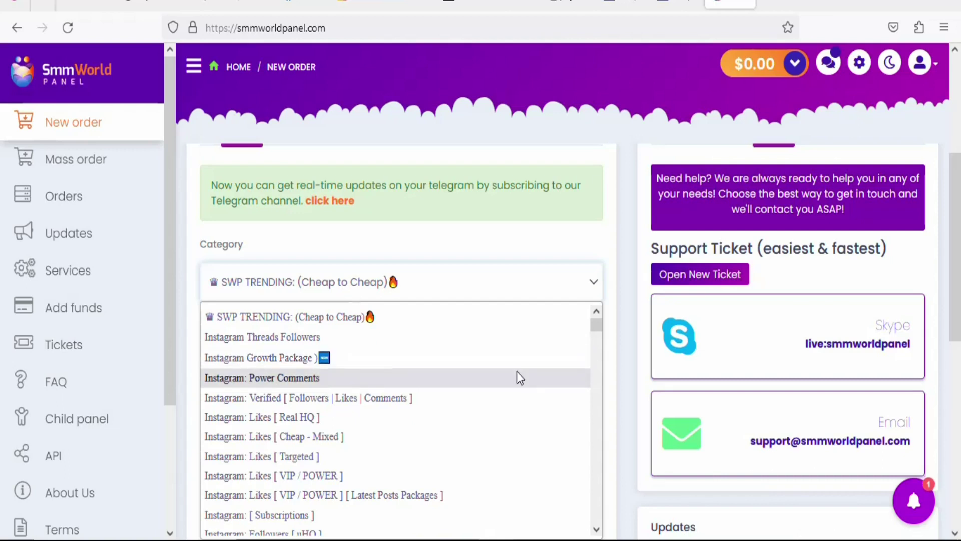
- Scroll the Category list down to the Website Traffic options, including Website Traffic from USA
drag(598, 323, 575, 374)
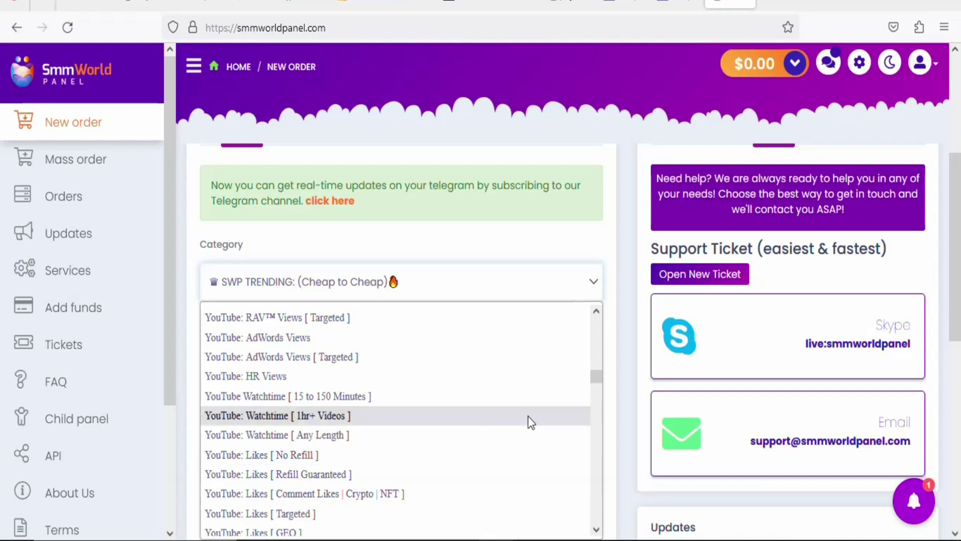
drag(596, 379, 595, 491)
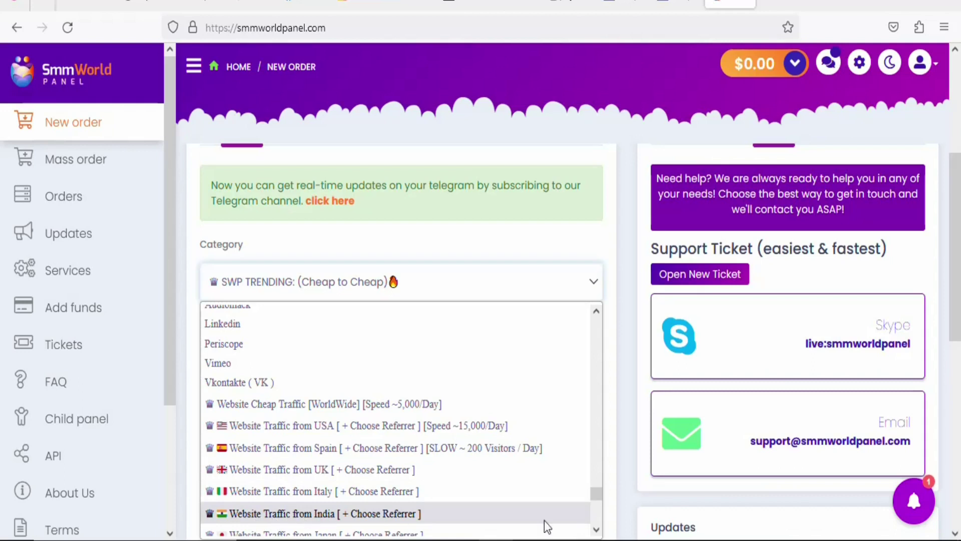
drag(596, 497, 598, 503)
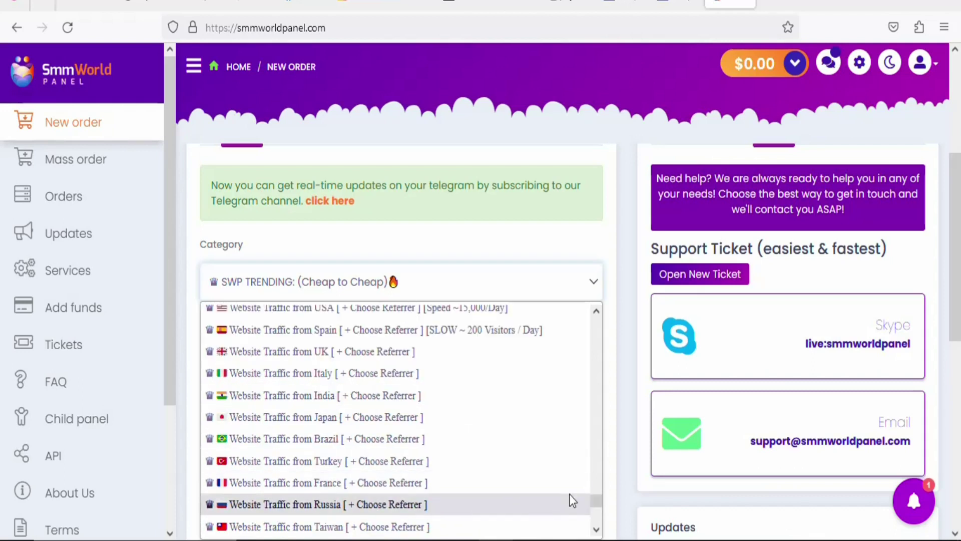
mouse_move(598, 497)
mouse_down()
mouse_move(598, 506)
mouse_move(595, 498)
mouse_up()
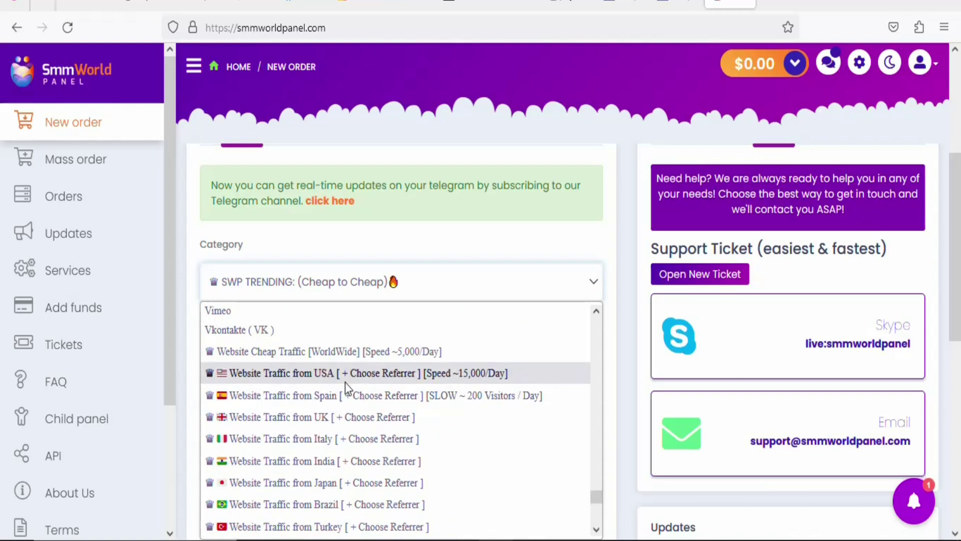
- Pick Website Traffic from USA to load service 1860 and scroll down to the Link field
click(281, 373)
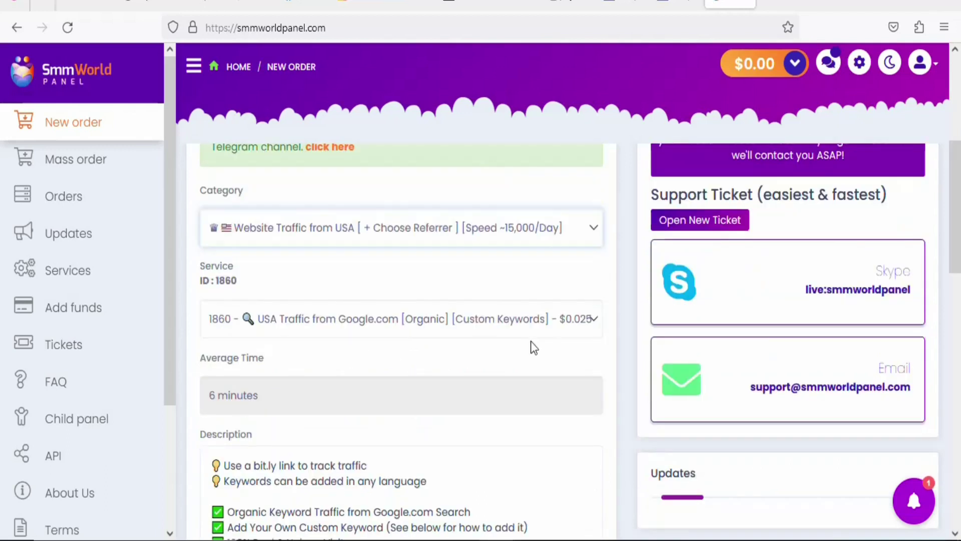
scroll(263, 269, down, 3)
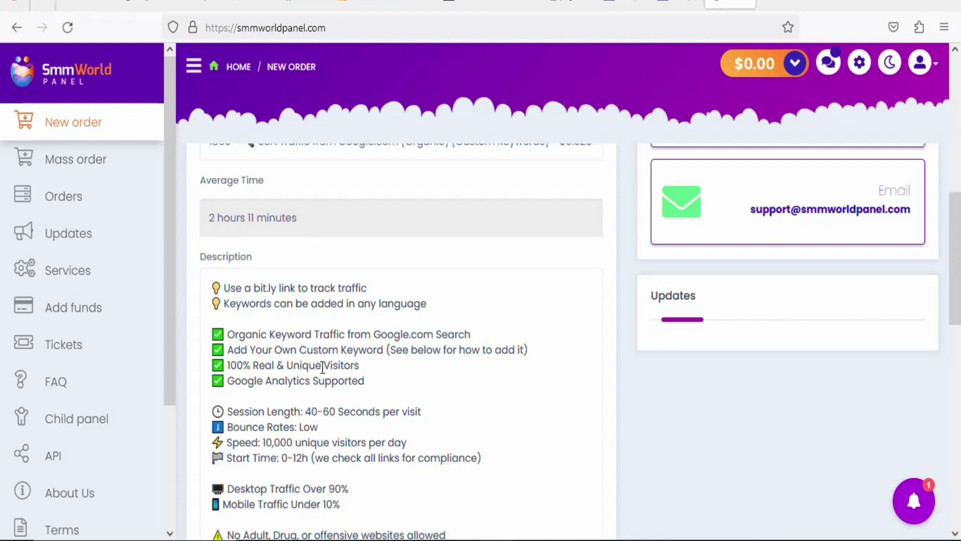
scroll(368, 370, up, 2)
scroll(958, 275, down, 1)
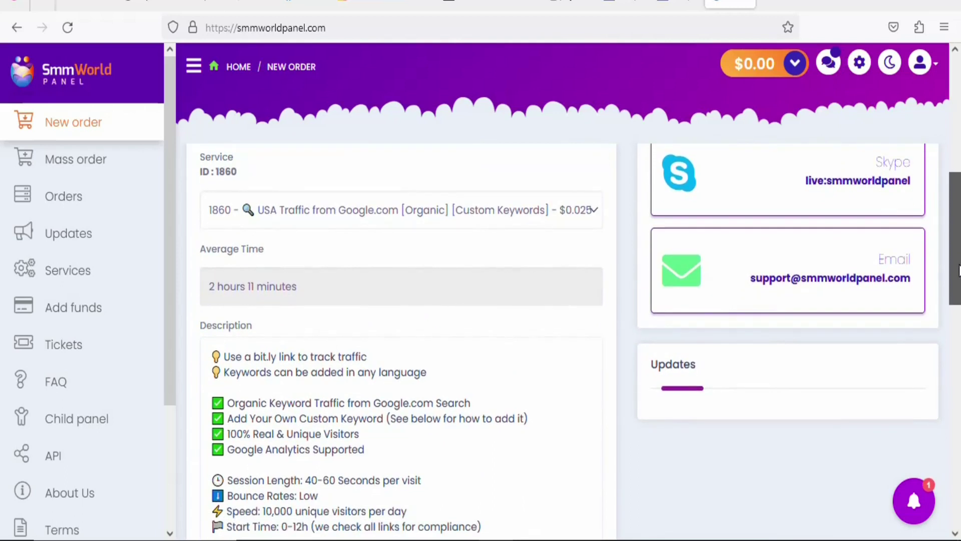
drag(959, 276, 959, 331)
scroll(234, 240, down, 3)
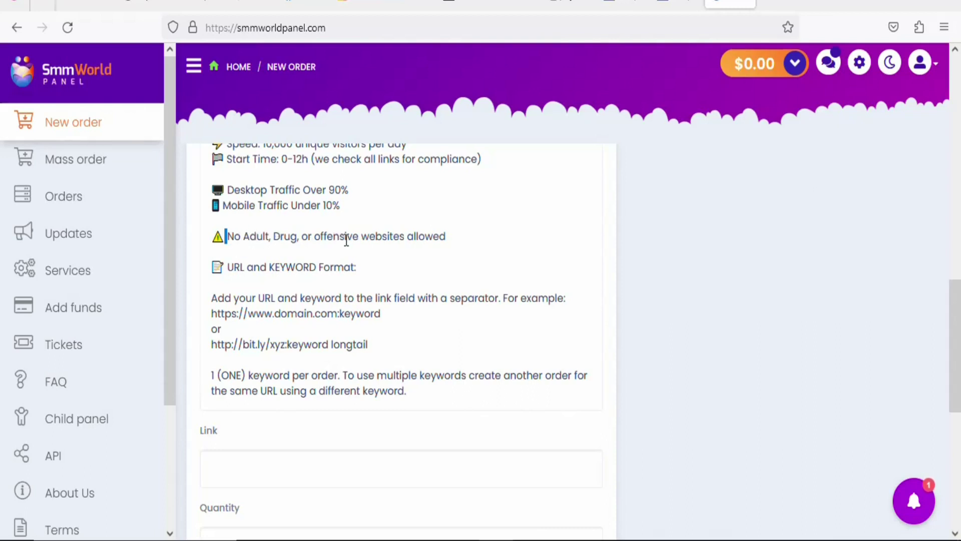
drag(954, 345, 954, 384)
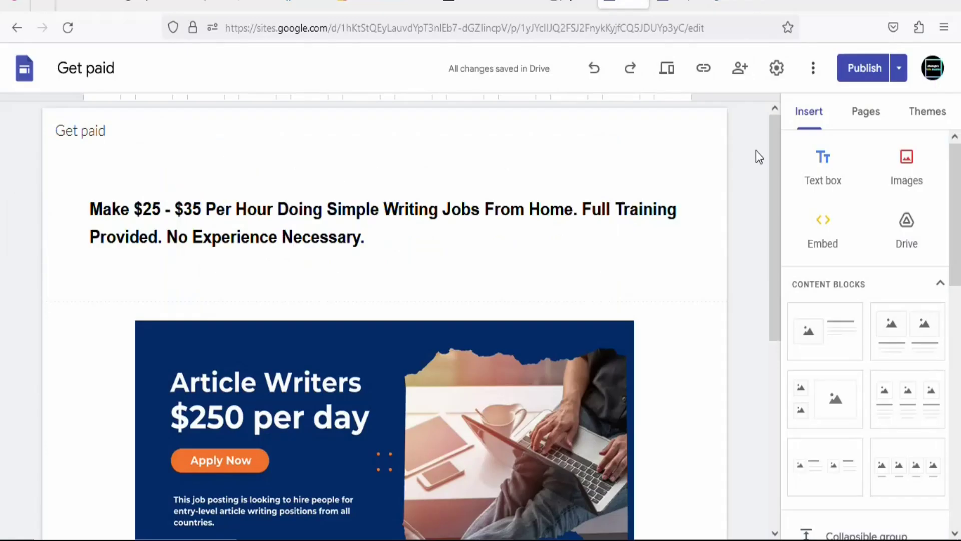
click(706, 70)
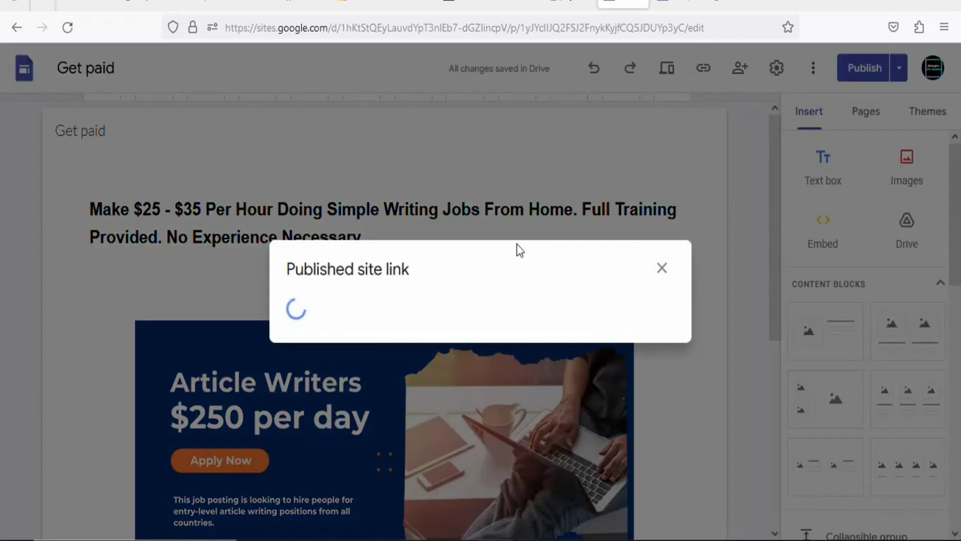
click(632, 301)
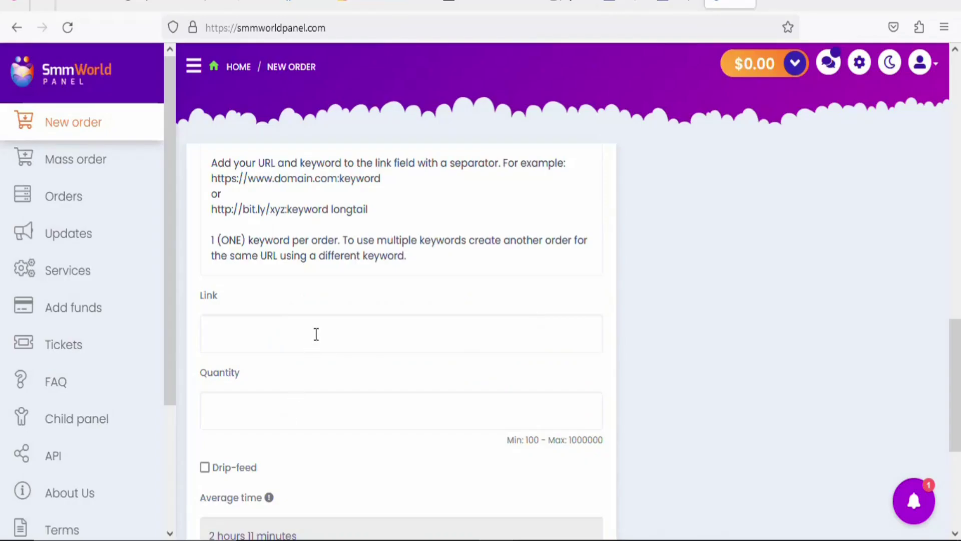
click(315, 334)
key(ctrl+v)
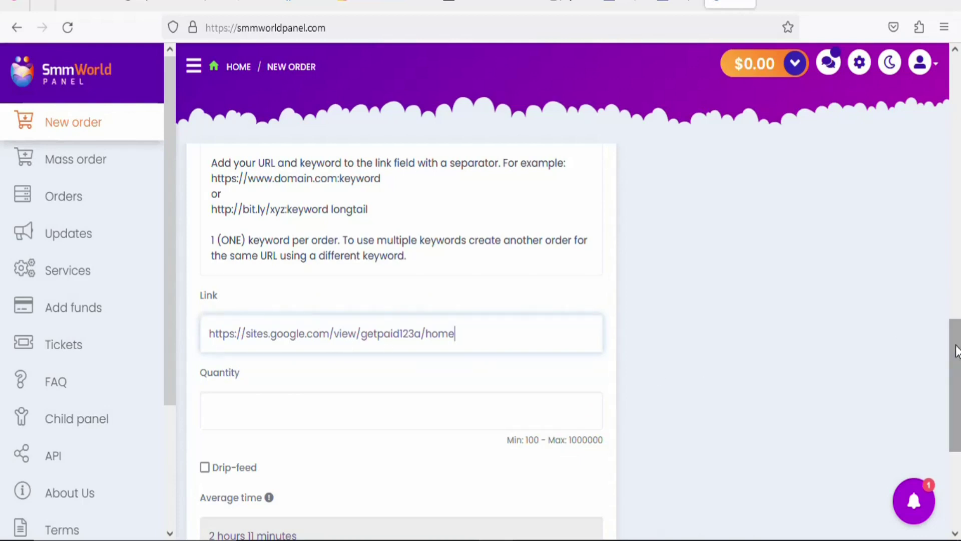
- Order 10000 visits for $0.25 and submit, getting a Not enough funds on balance error
scroll(416, 290, down, 2)
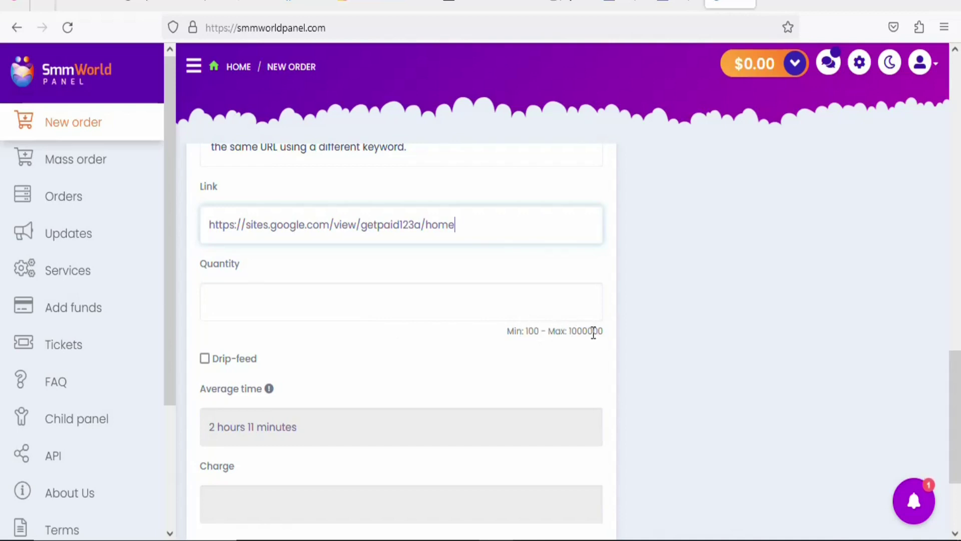
click(268, 296)
text(10000)
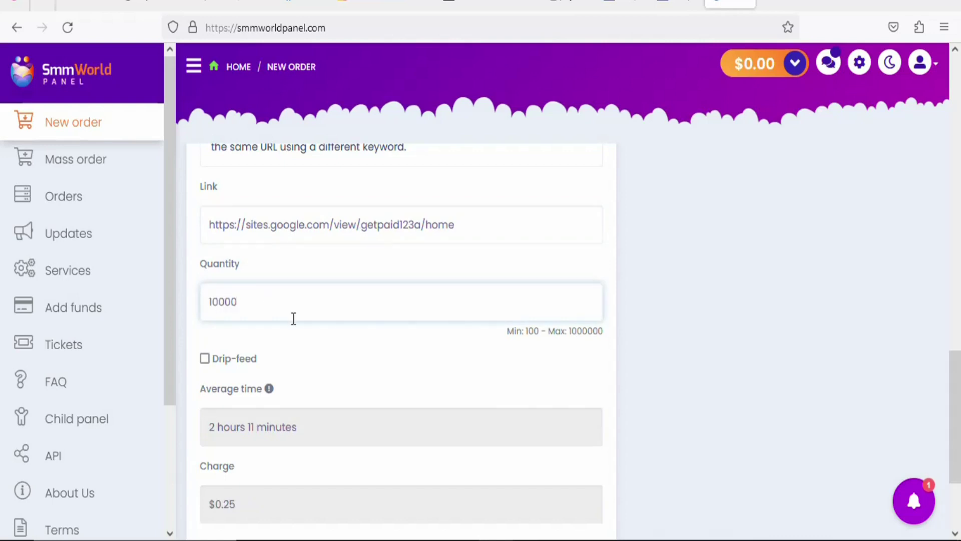
scroll(959, 380, down, 1)
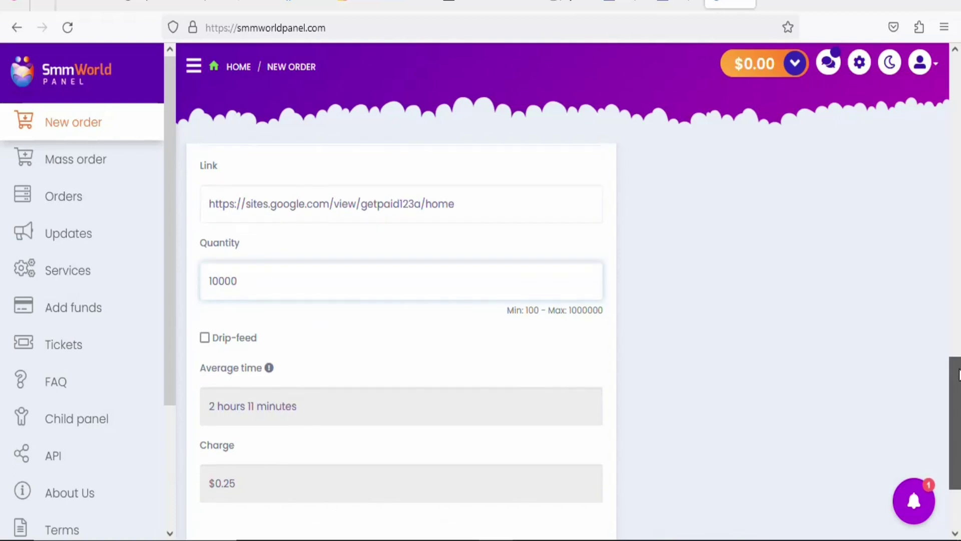
scroll(959, 380, down, 3)
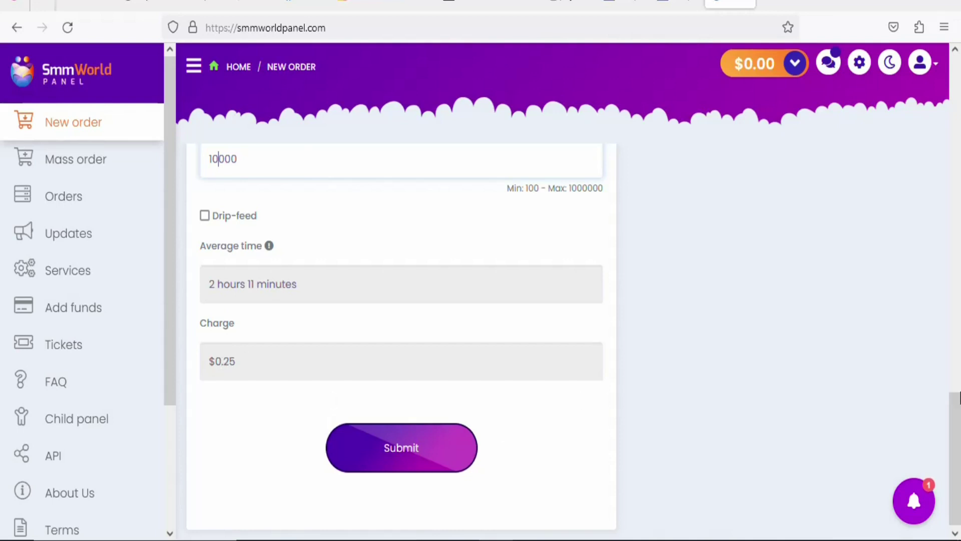
drag(957, 406, 957, 408)
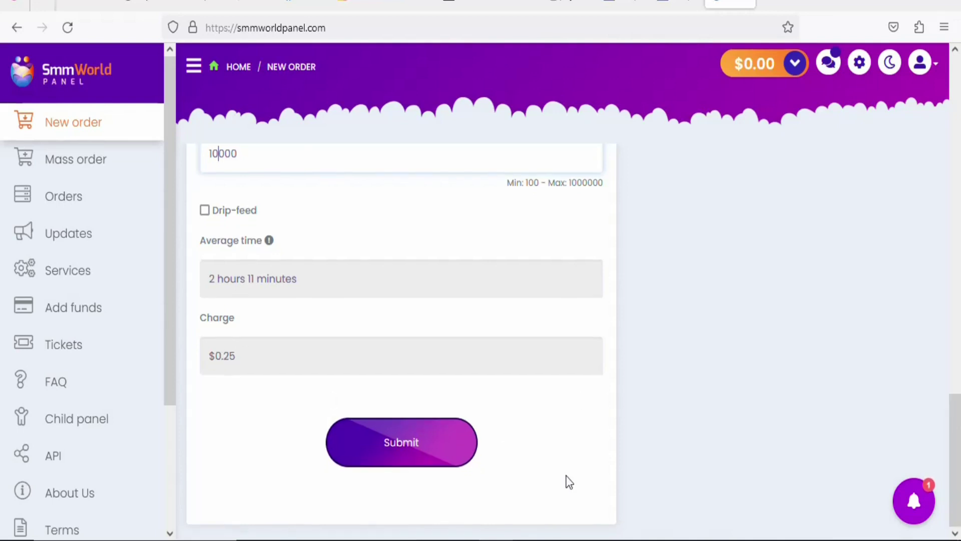
click(410, 453)
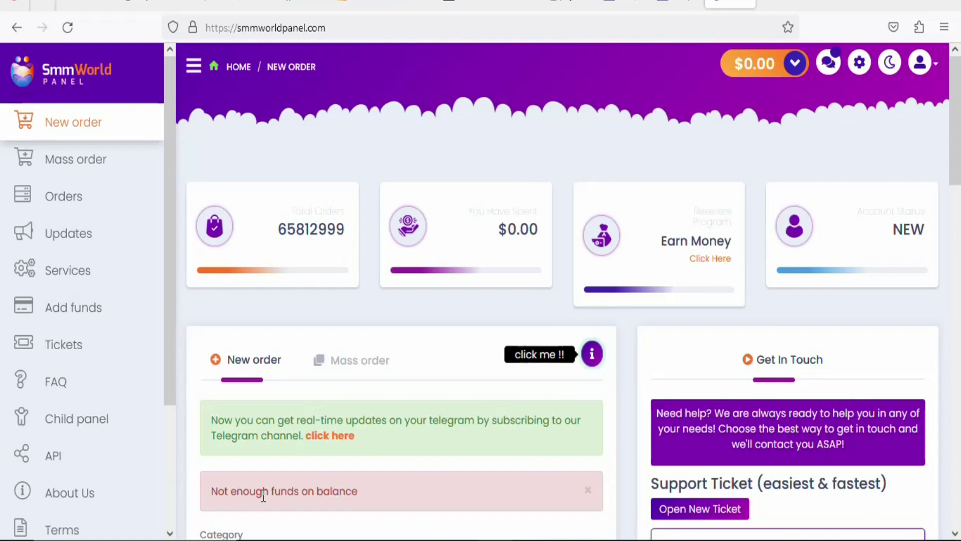
- On the Add funds page, enter an amount of 10 and proceed to the USD 10.00 checkout
click(89, 319)
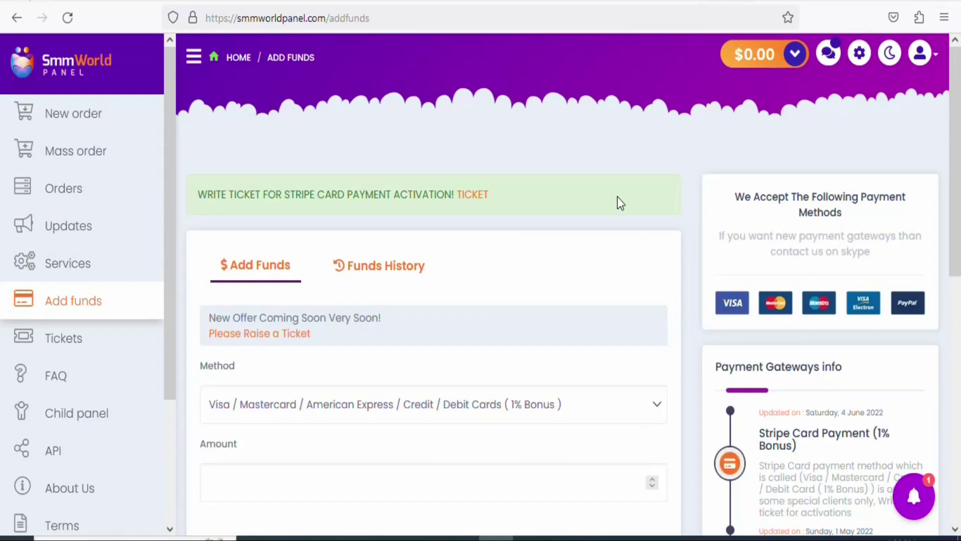
scroll(226, 326, down, 5)
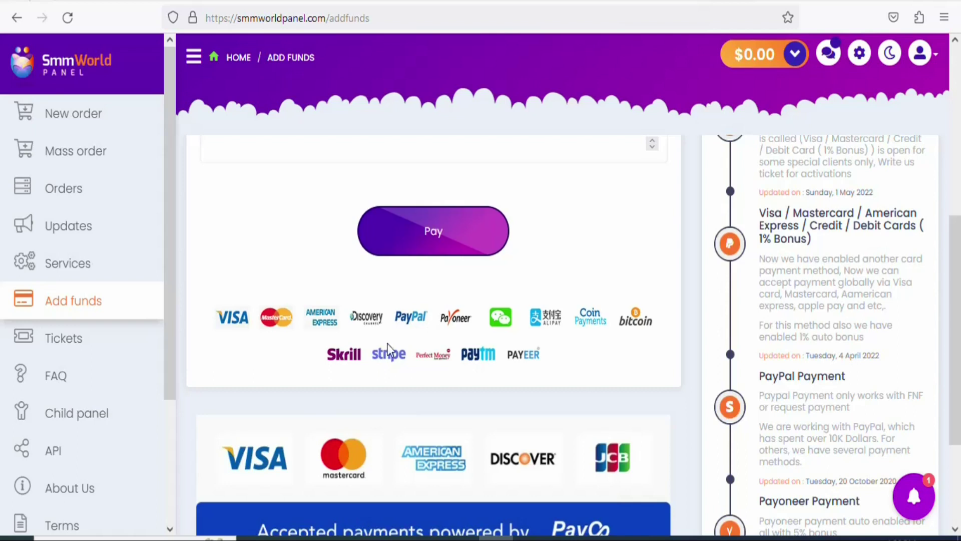
drag(956, 343, 956, 265)
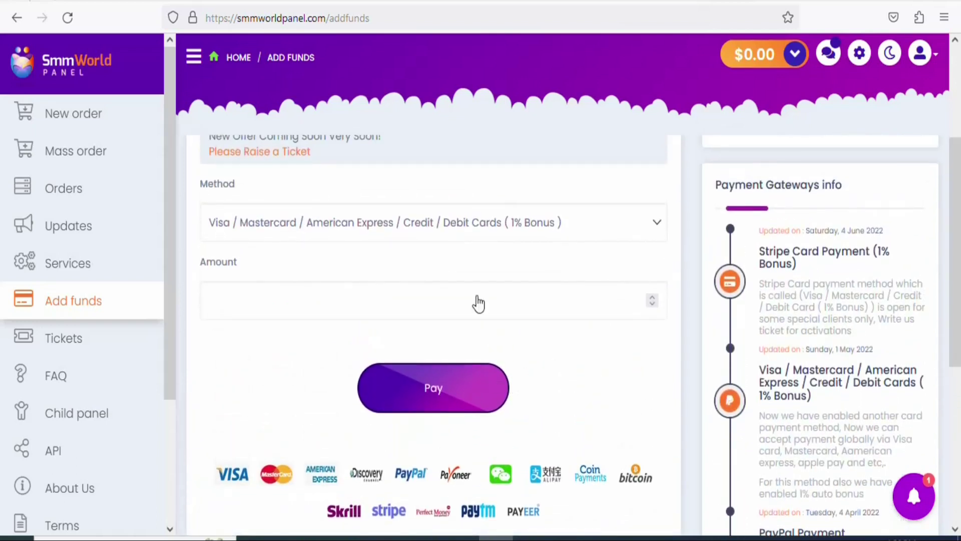
click(236, 301)
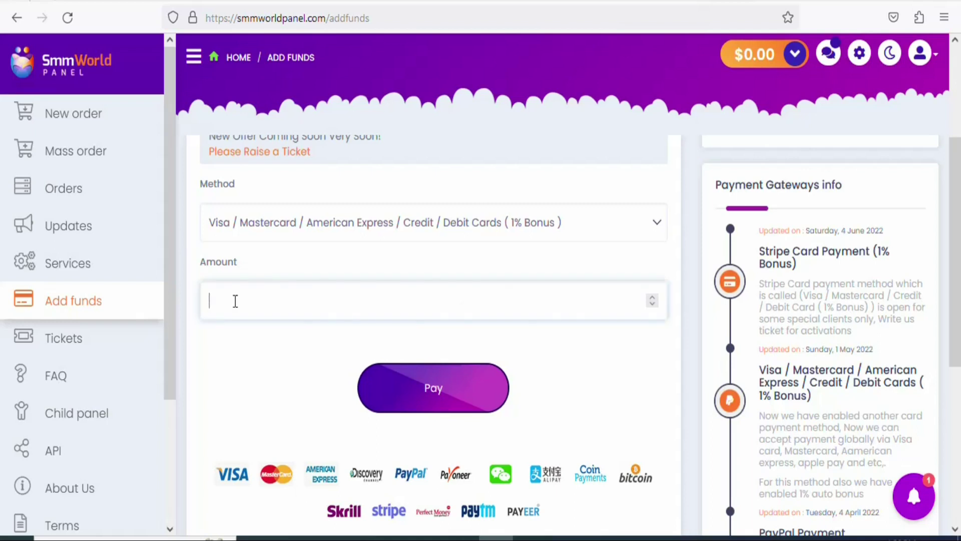
text(10)
click(440, 399)
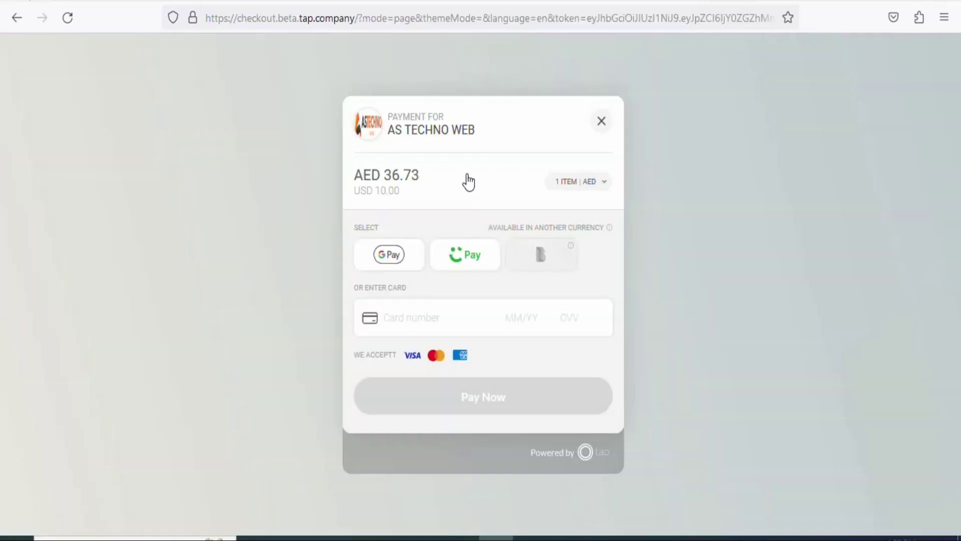